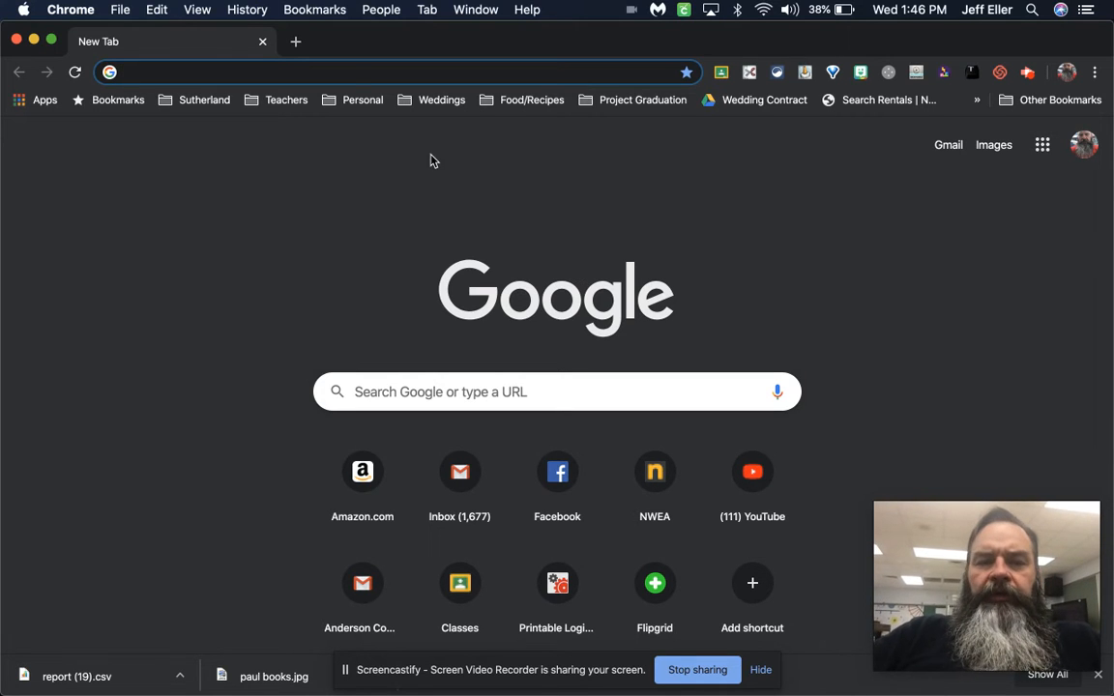
Open Google Calendar in a new browser tab, look ahead to April 2020, and return to March 2020.
left_click(296, 42)
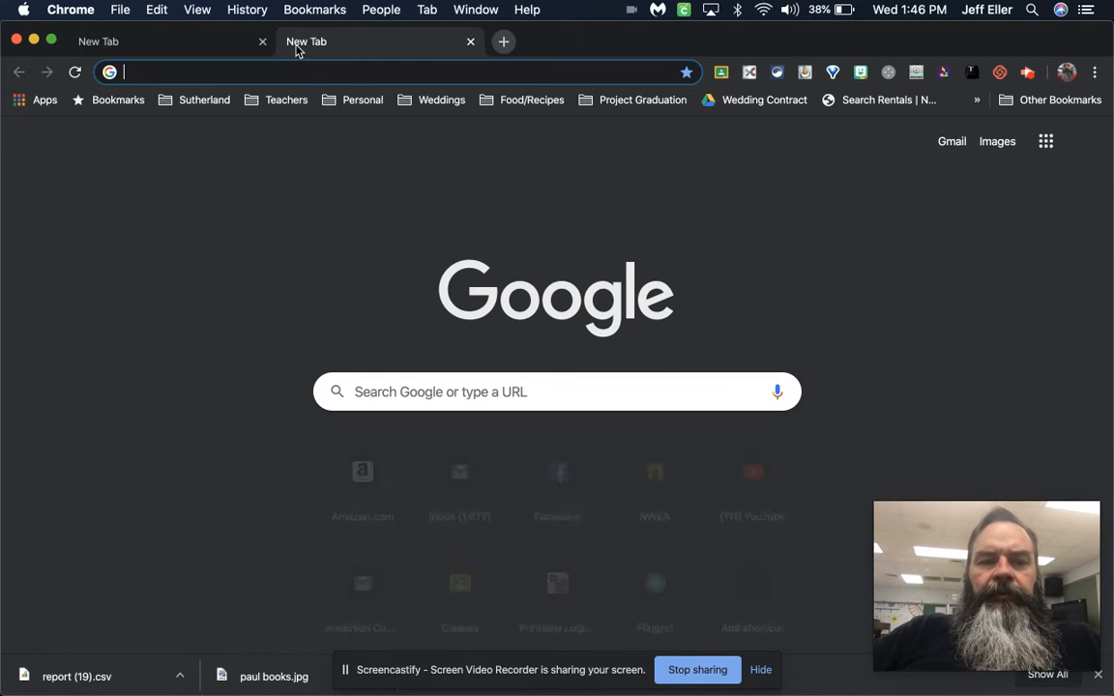
left_click(1046, 143)
left_click(875, 402)
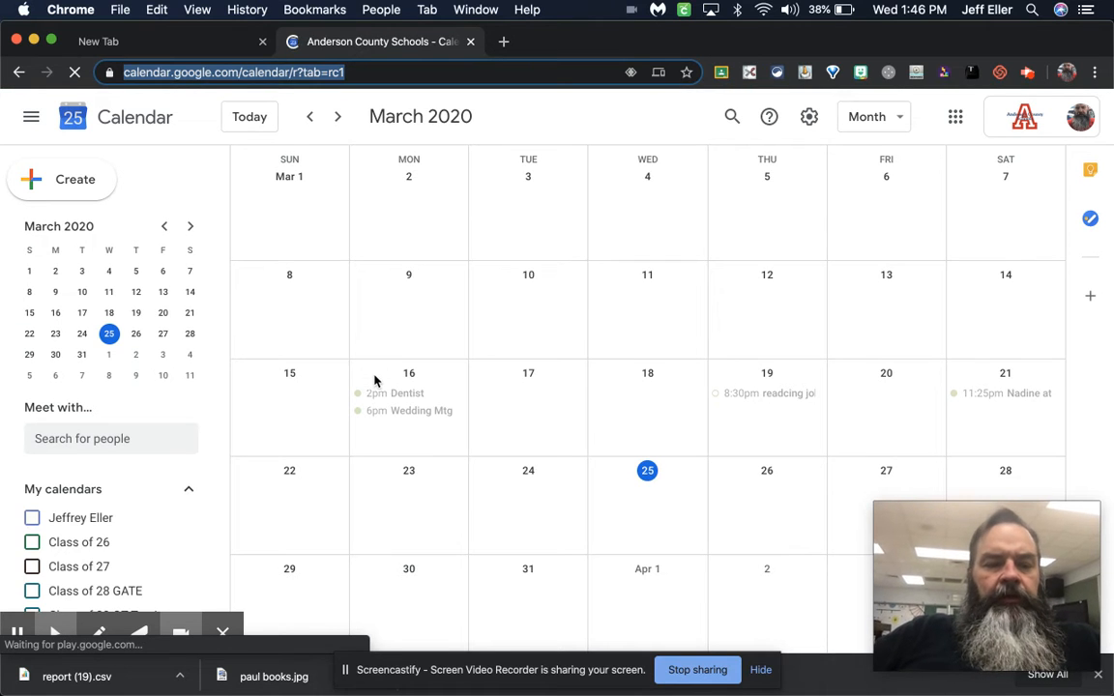
scroll(149, 449, "down", 4)
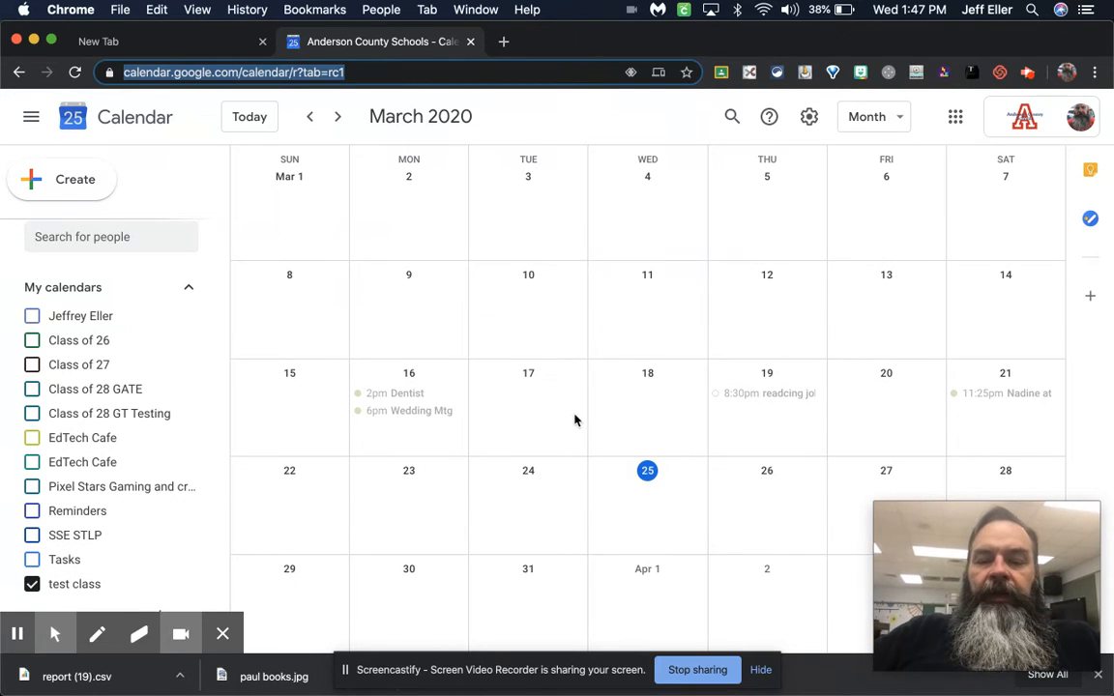
key("n")
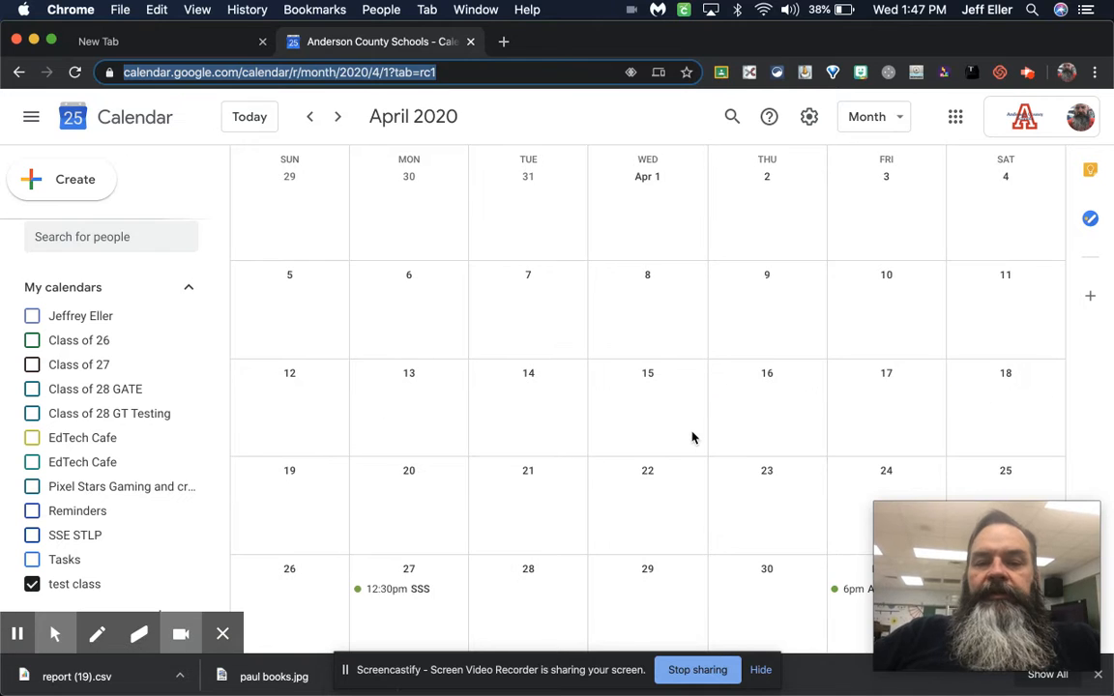
key("p")
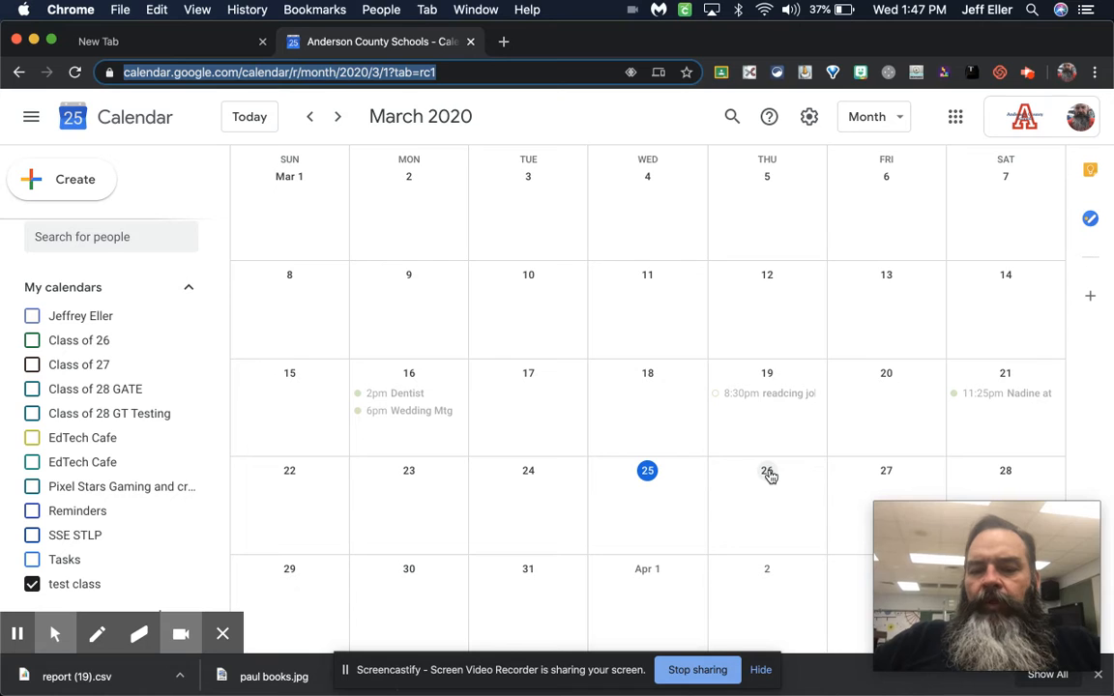
Create an event on March 26, 2020 in the test class calendar titled "Virtual Office for Math Help".
left_click(769, 502)
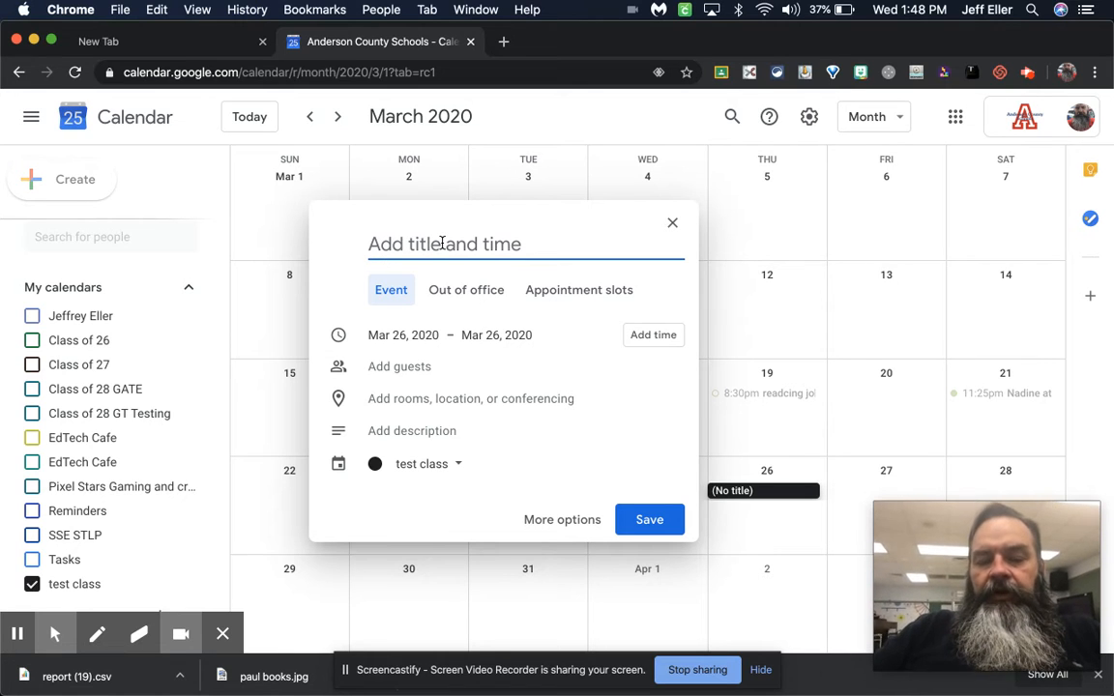
type("V")
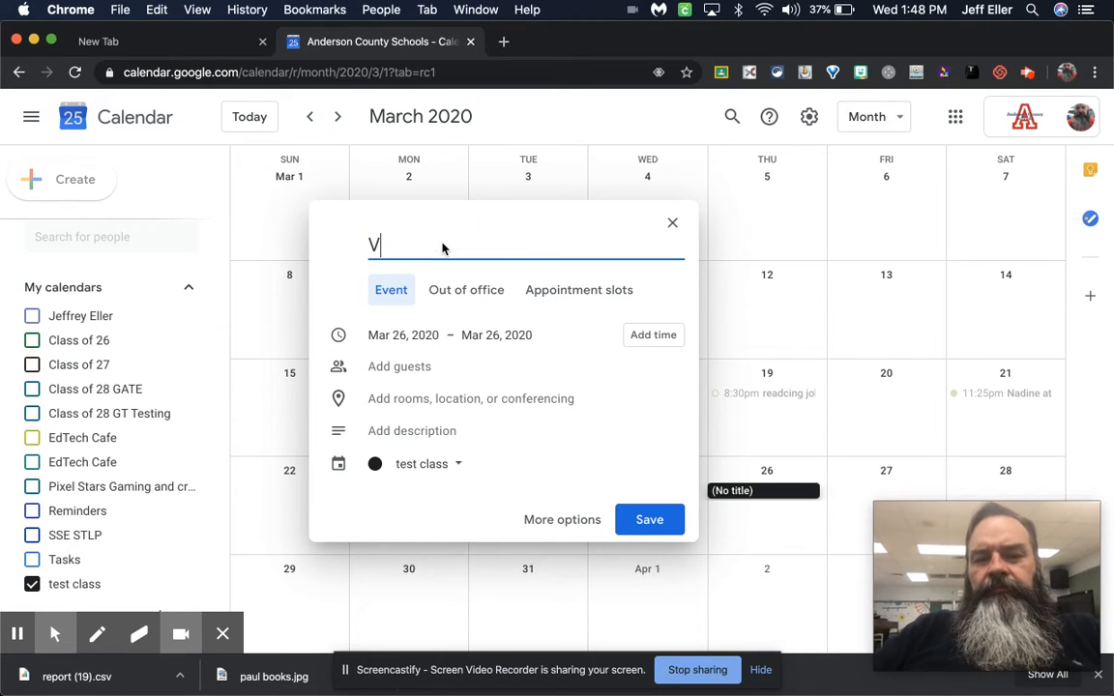
type("irtual")
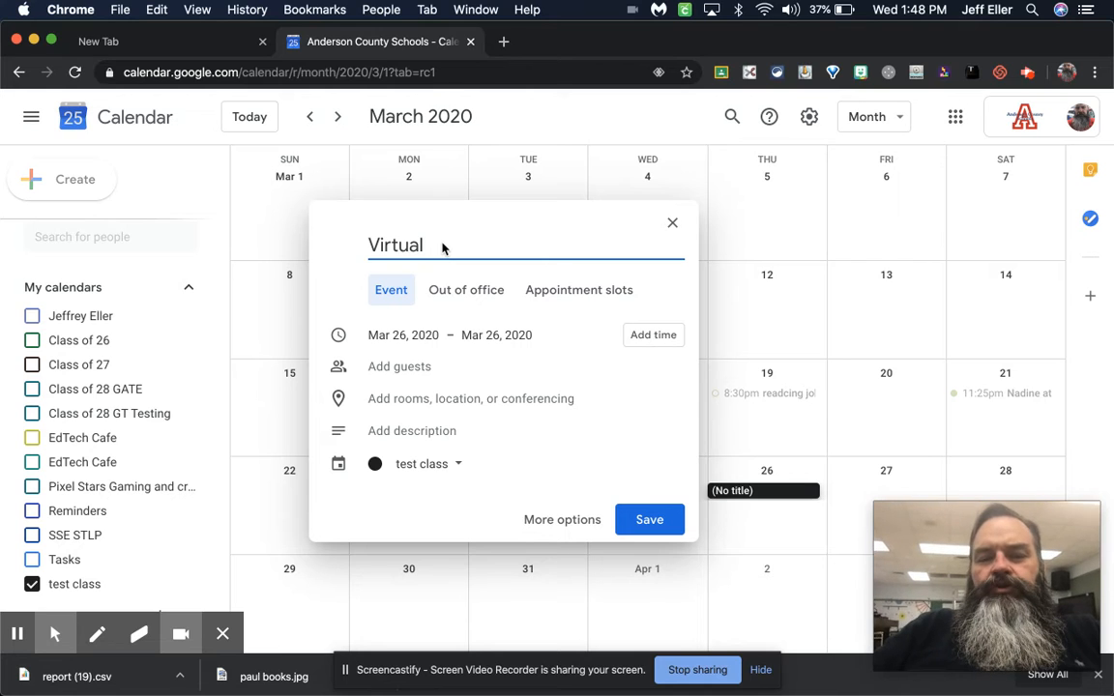
type(" Office ")
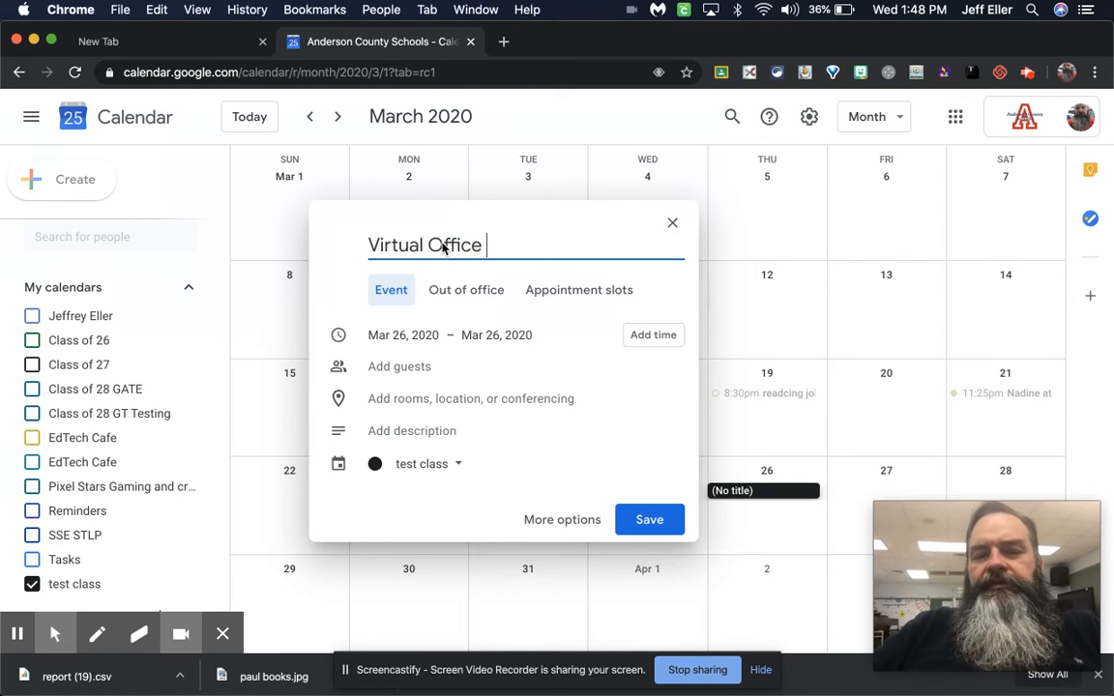
type("for A")
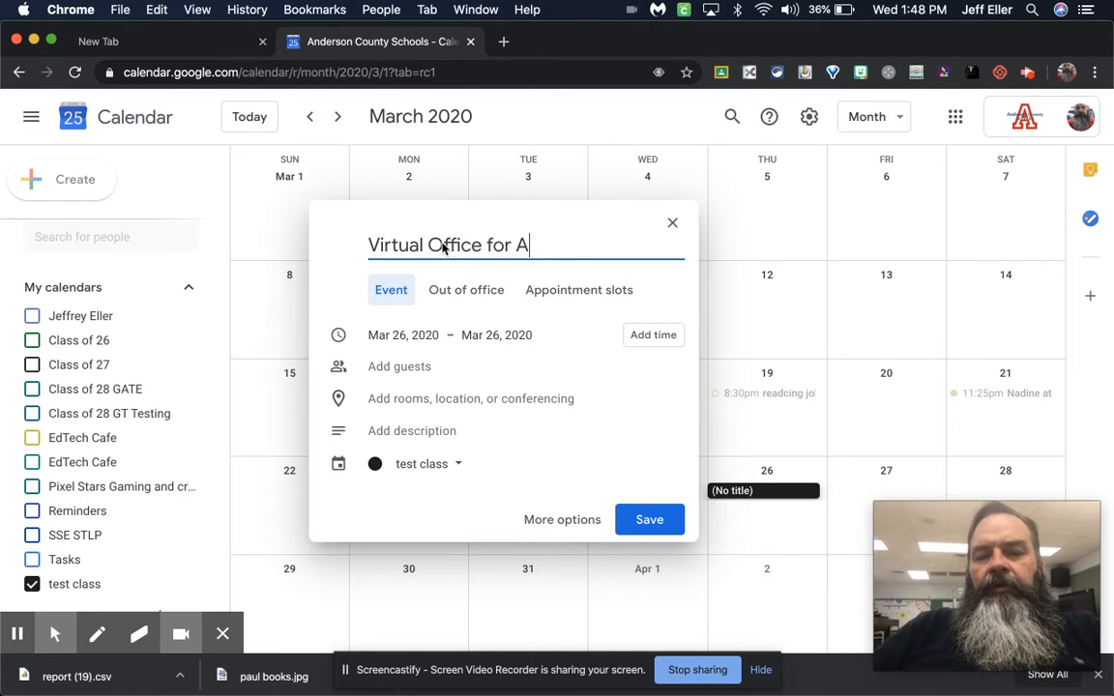
key("BackSpace")
type("Math Herl")
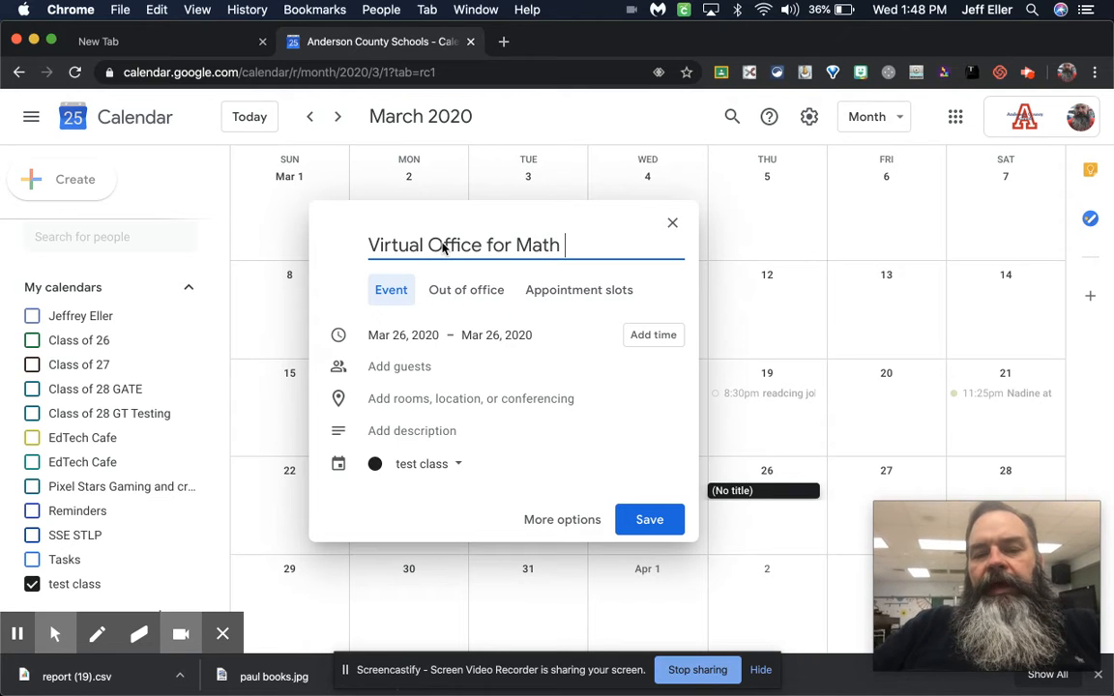
key("BackSpace")
key("BackSpace")
type("lp")
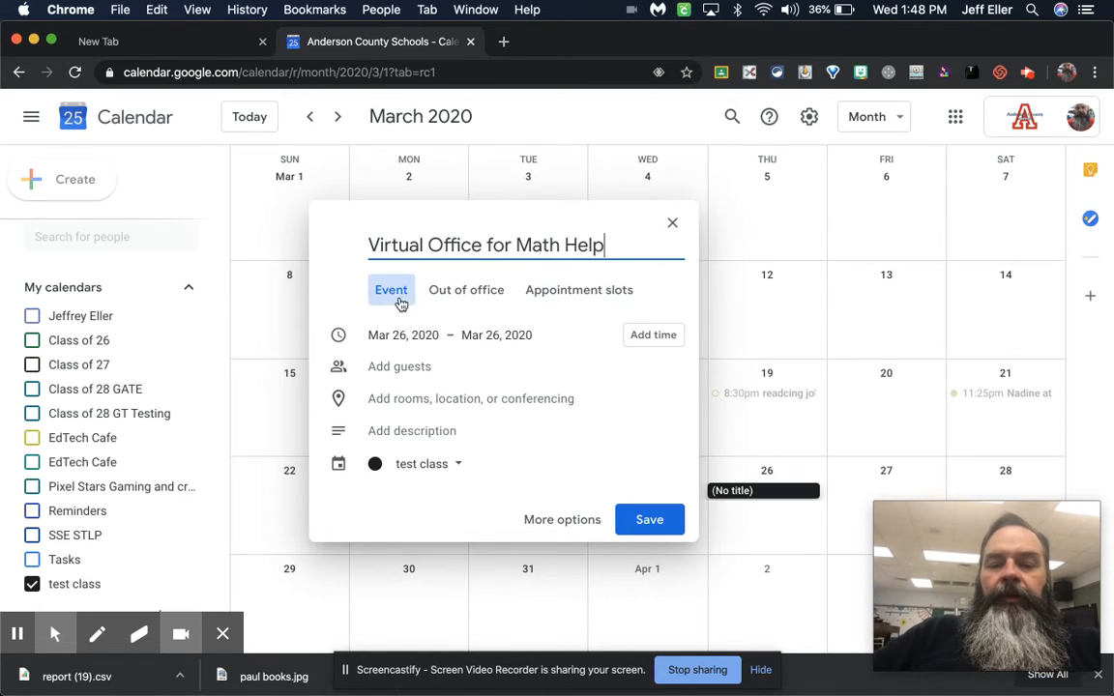
Set the event to run from 6:00pm to 7:00pm and add Hangouts Meet conferencing.
left_click(655, 336)
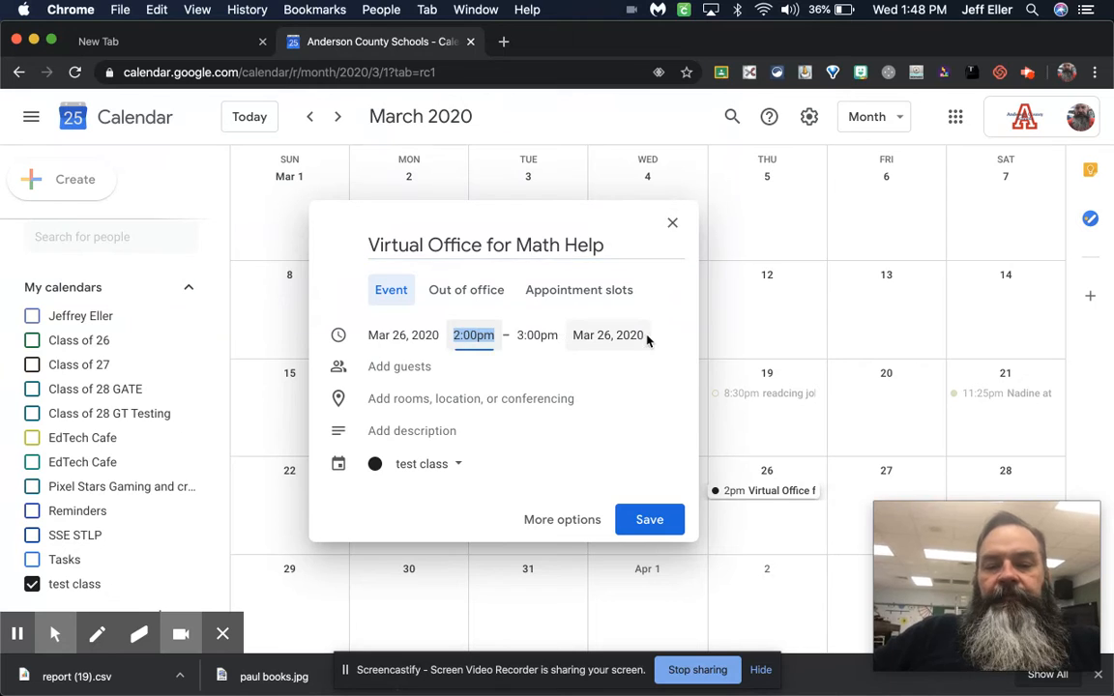
type("6")
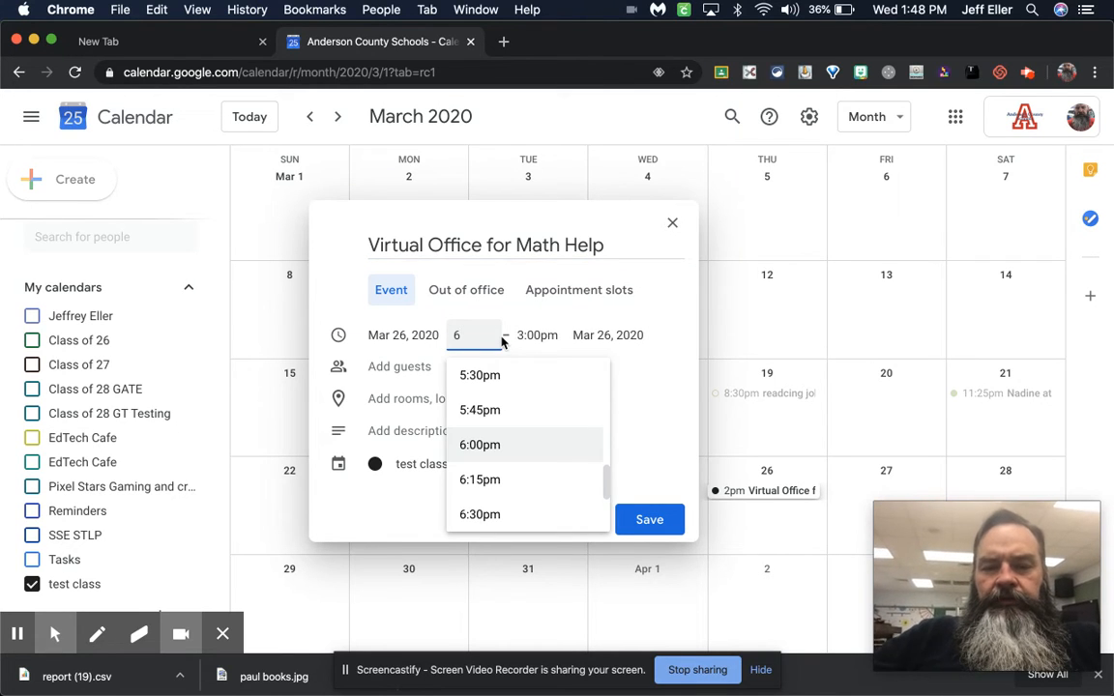
left_click(483, 445)
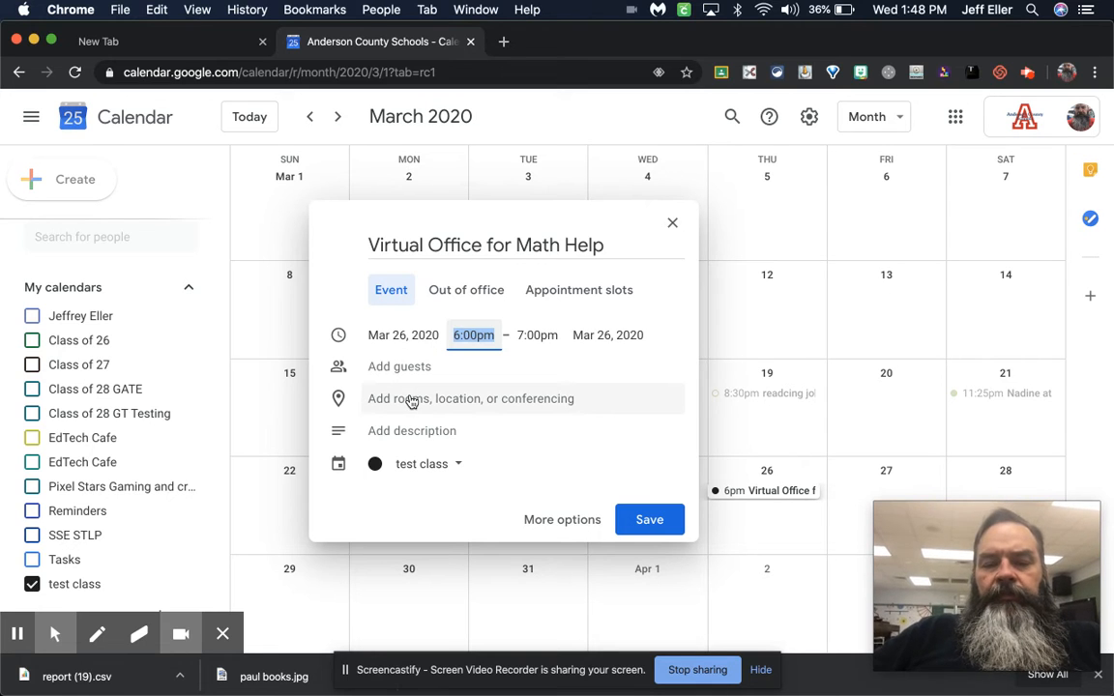
left_click(410, 399)
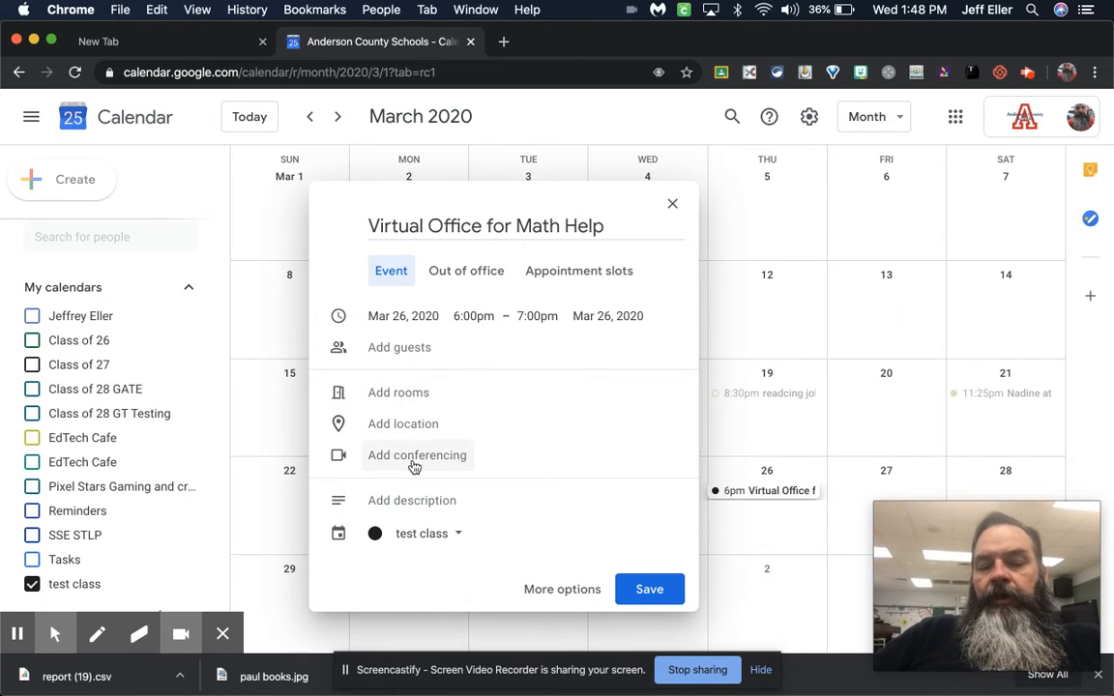
left_click(422, 457)
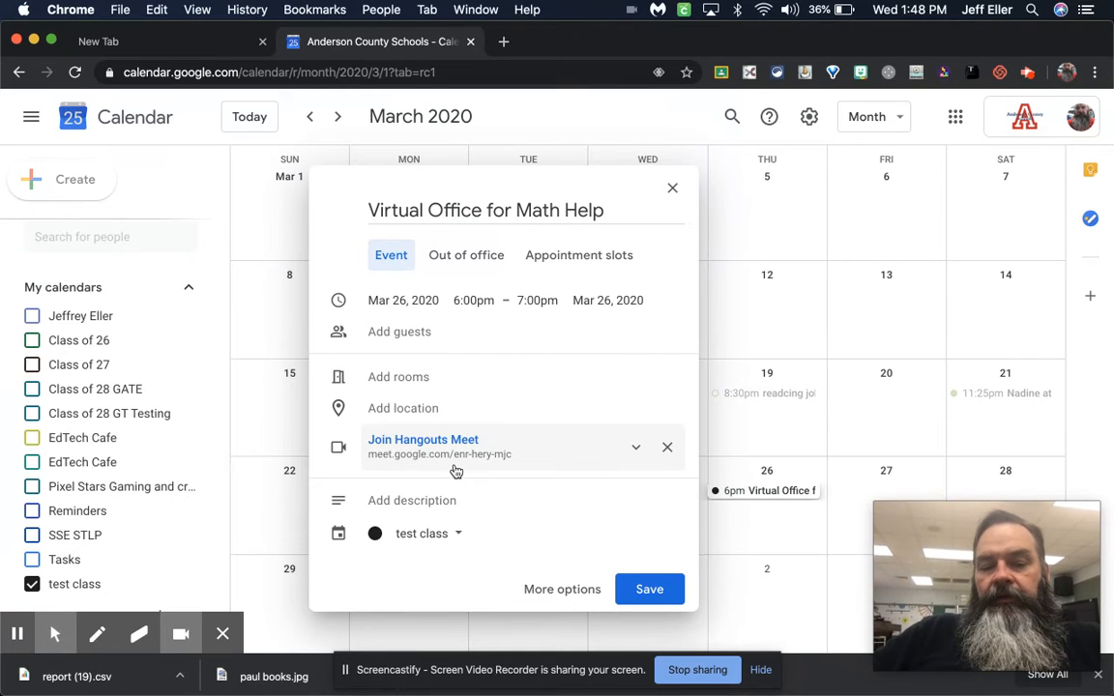
Add the event description "Parents and students can pop in for help with Math".
left_click(405, 501)
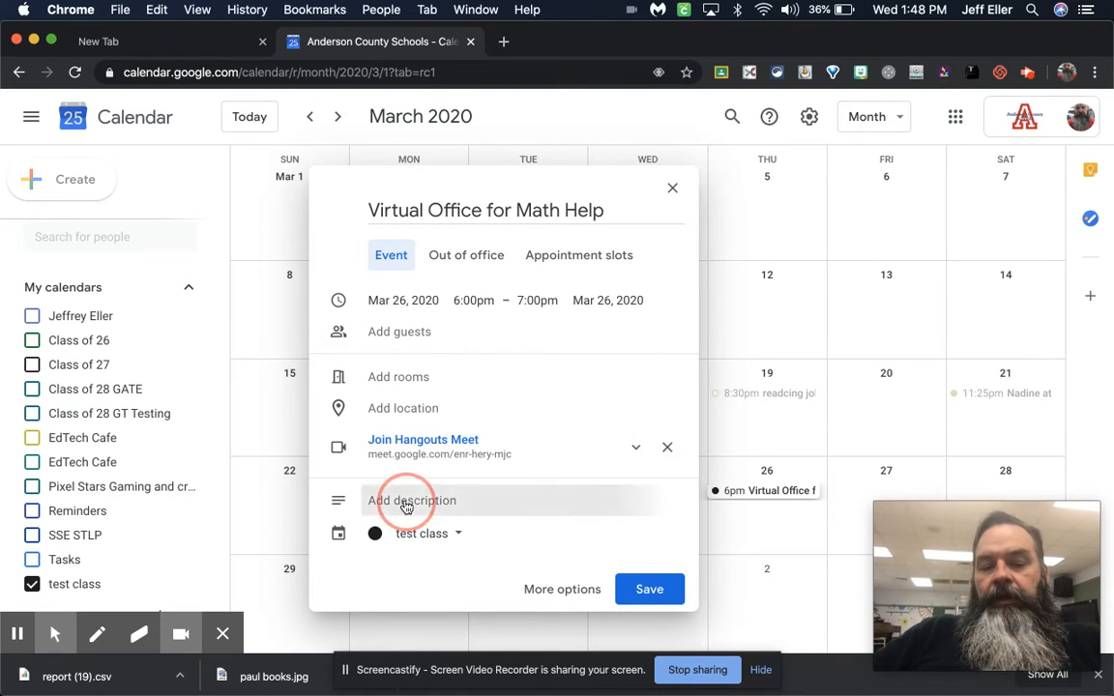
type("Pa")
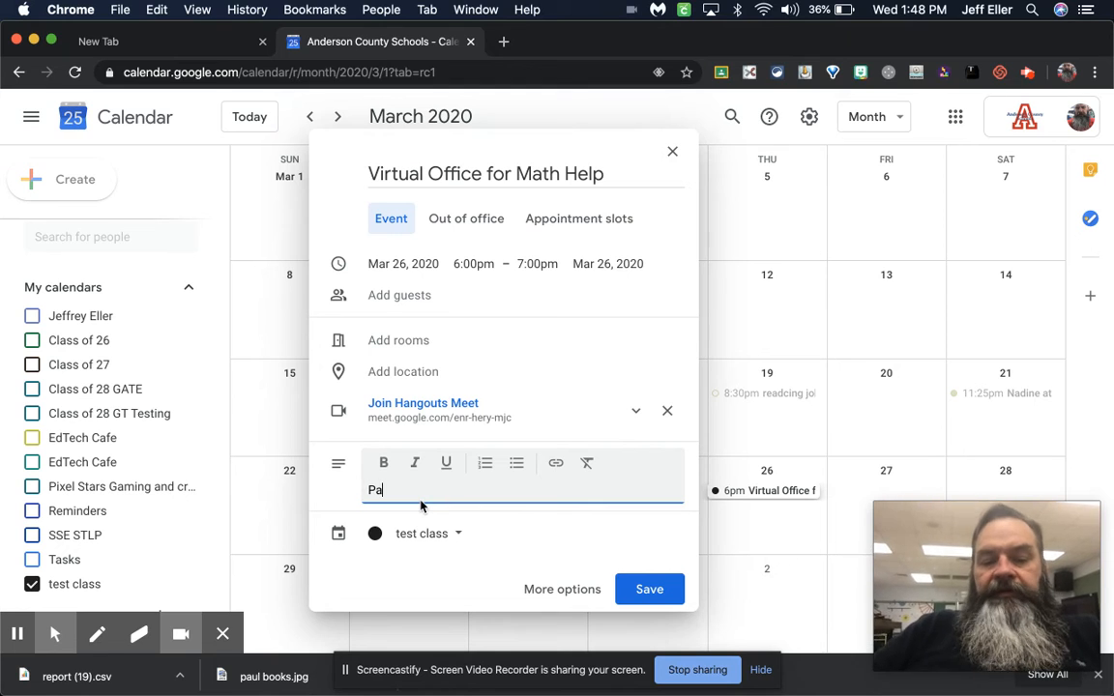
type("rents an")
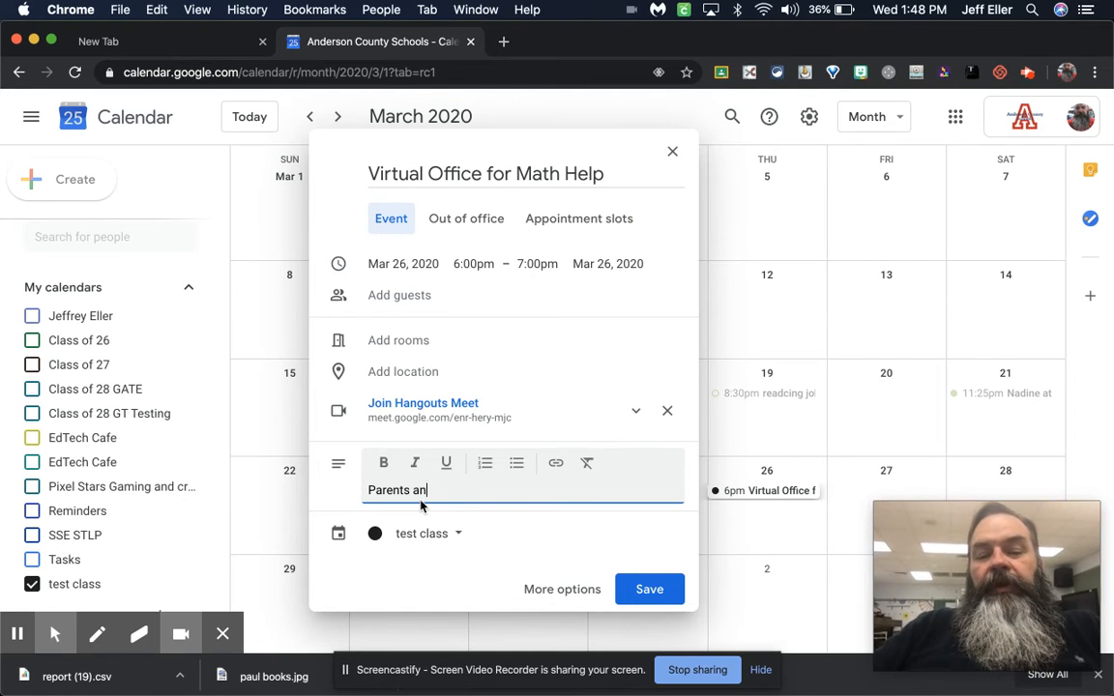
type("d students ")
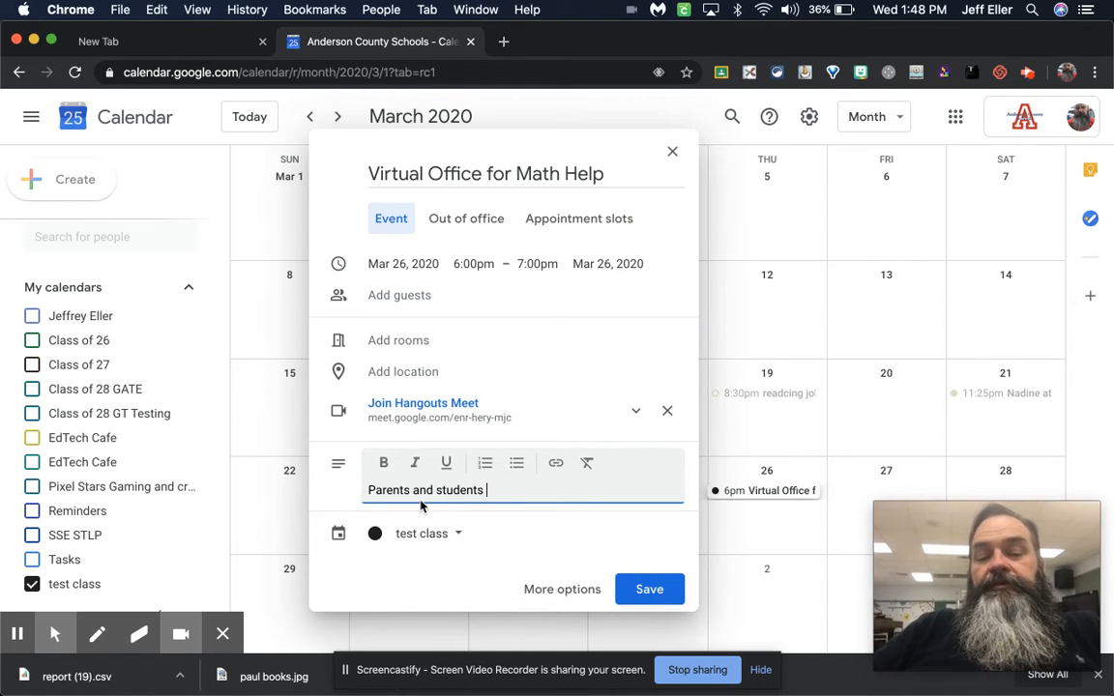
type("can pop i")
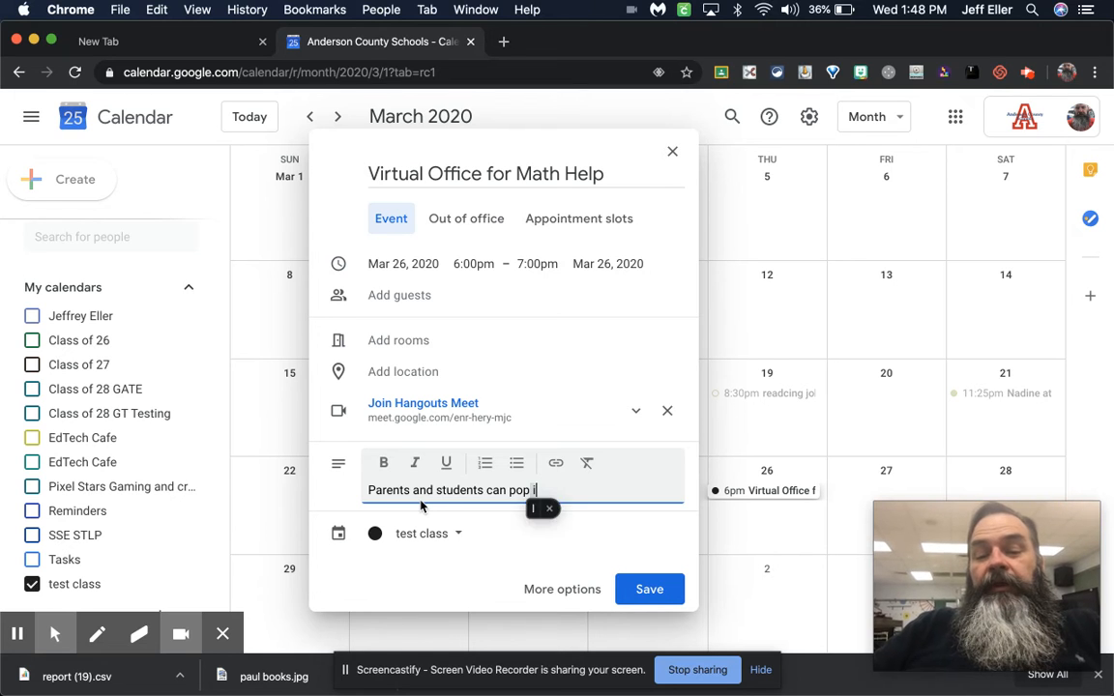
type("n for help ")
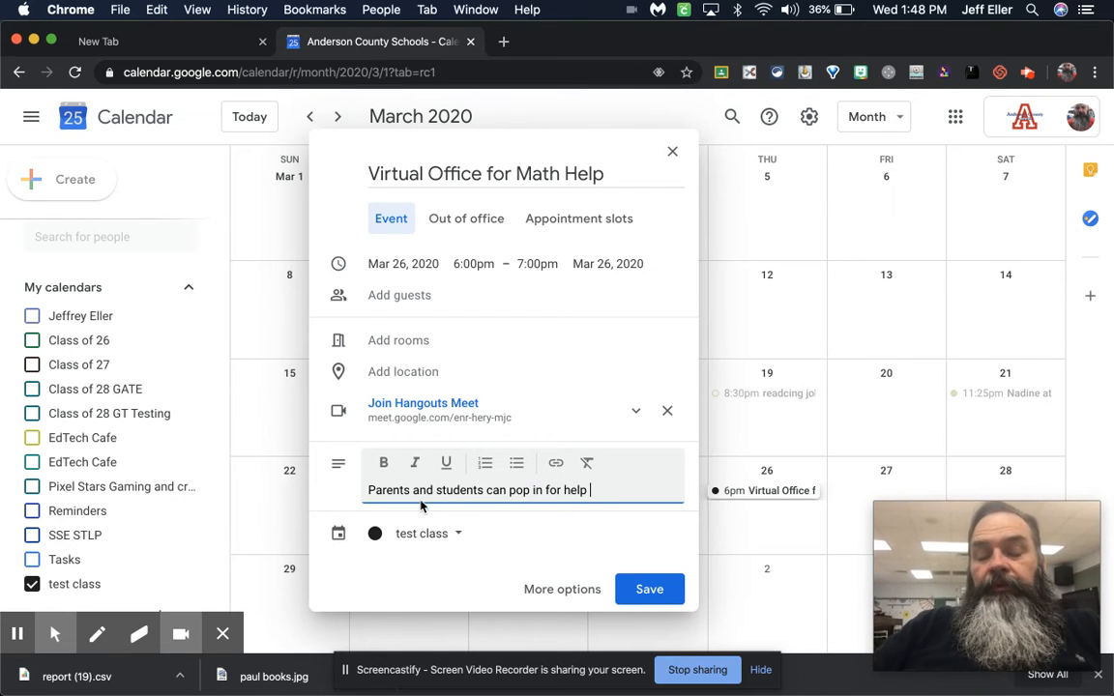
type("with Math")
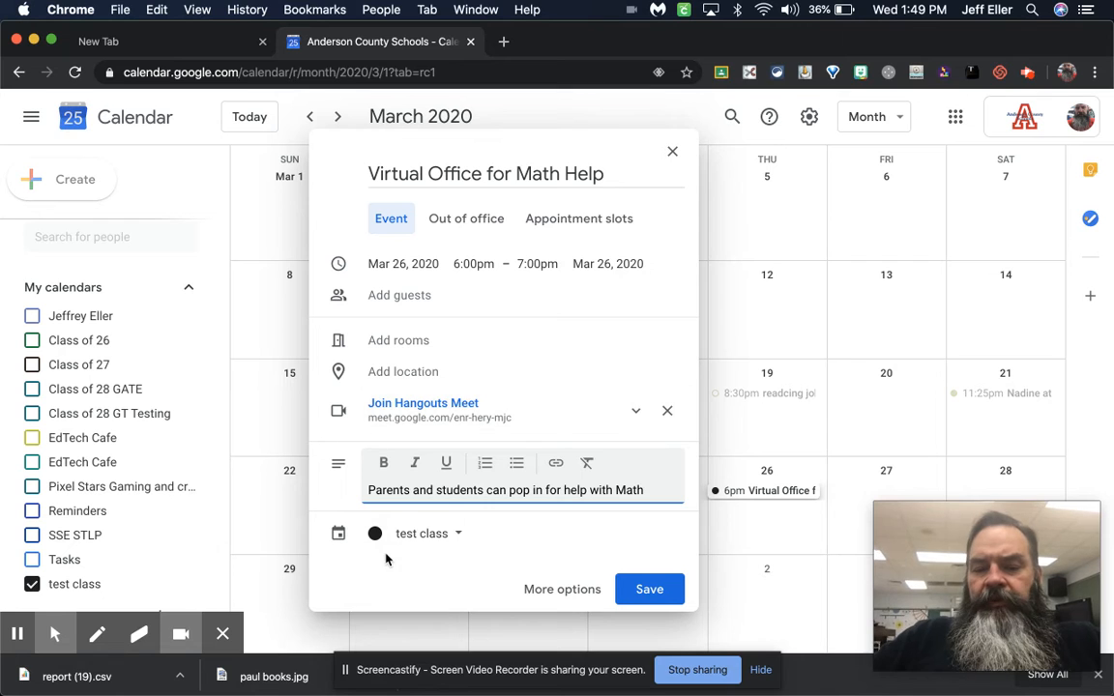
Open the event's full options and set a custom weekly recurrence on Monday, Tuesday and Thursday.
left_click(568, 598)
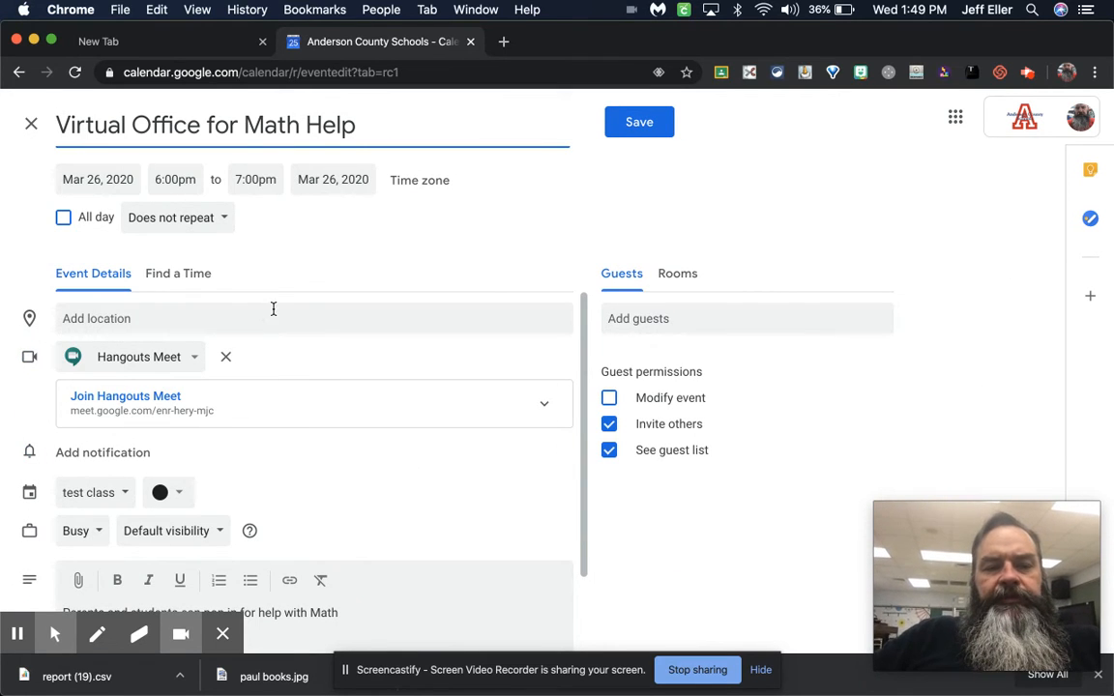
scroll(352, 364, "down", 1)
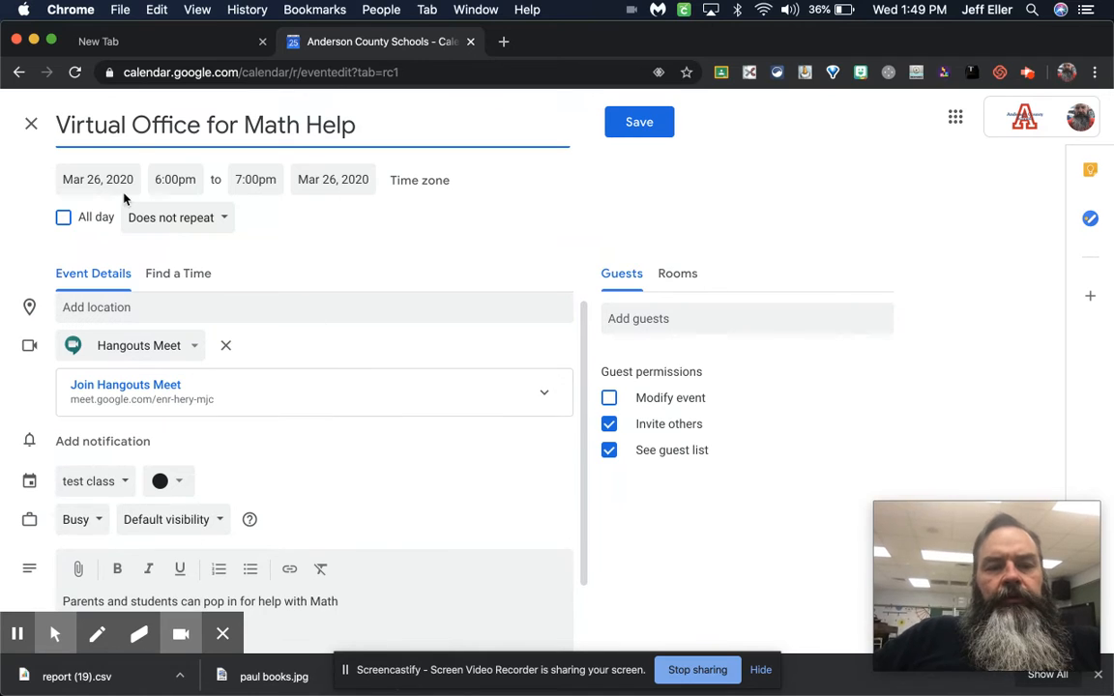
left_click(223, 221)
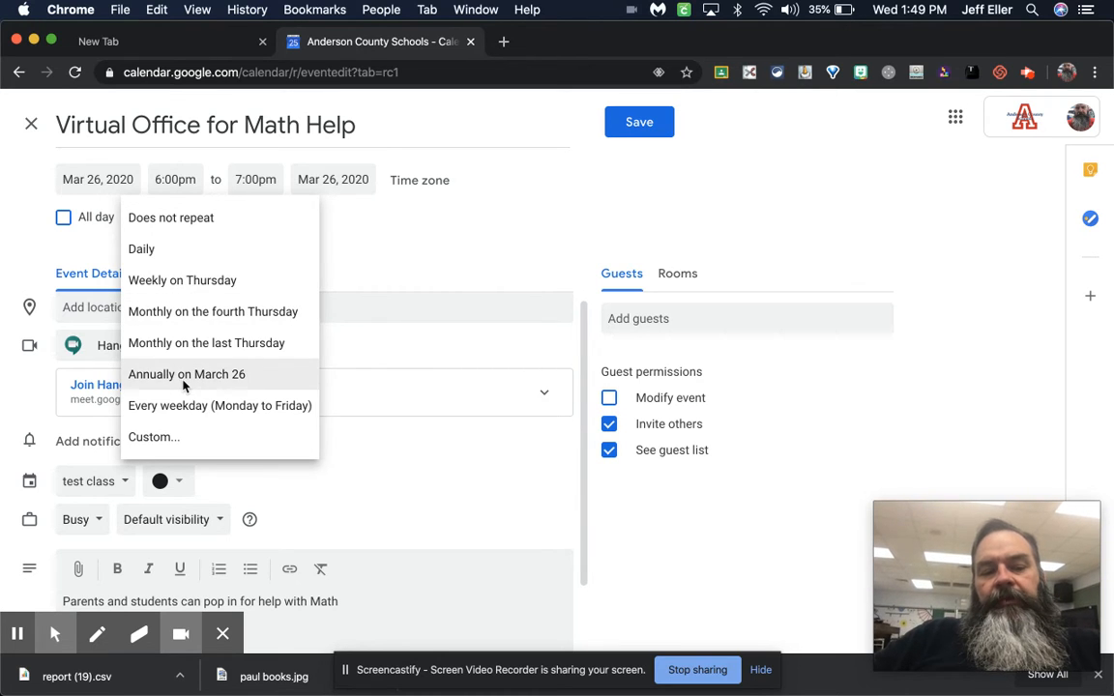
left_click(155, 437)
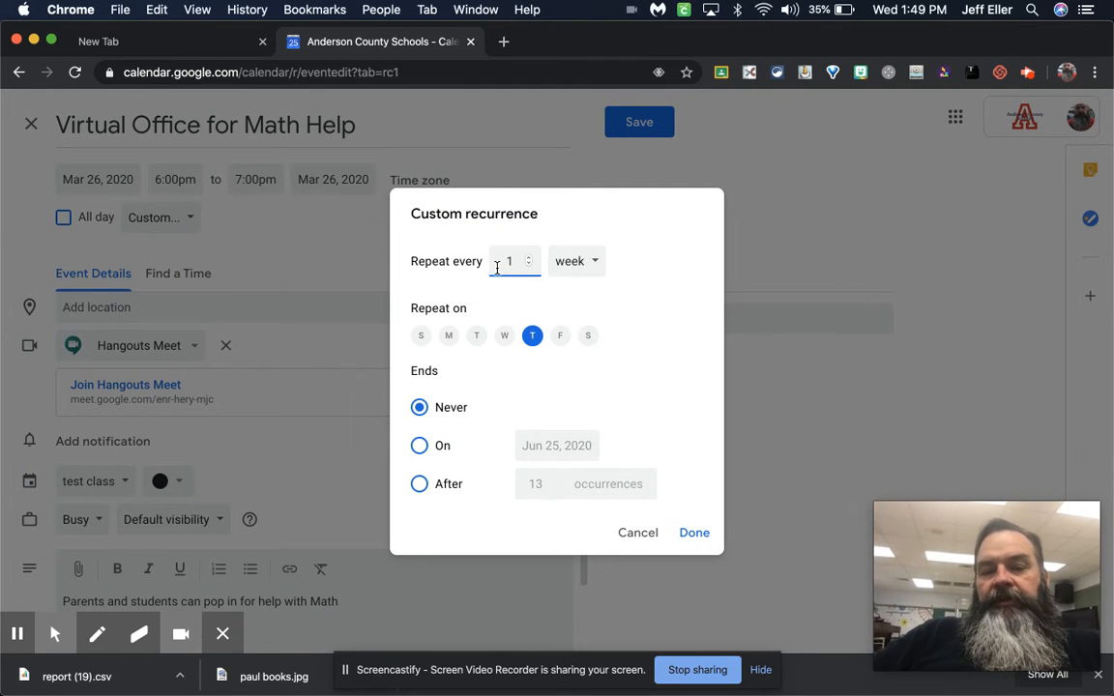
left_click(448, 335)
left_click(476, 336)
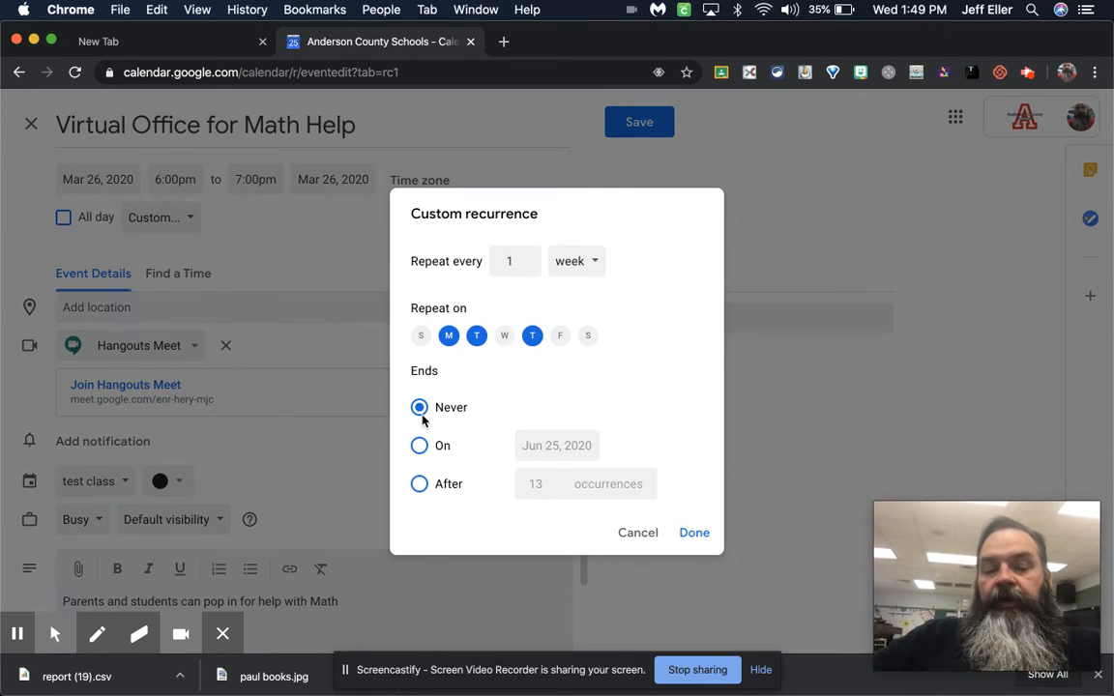
End the recurrence on May 28, 2020, and turn off the guests' permission to see the guest list.
left_click(419, 446)
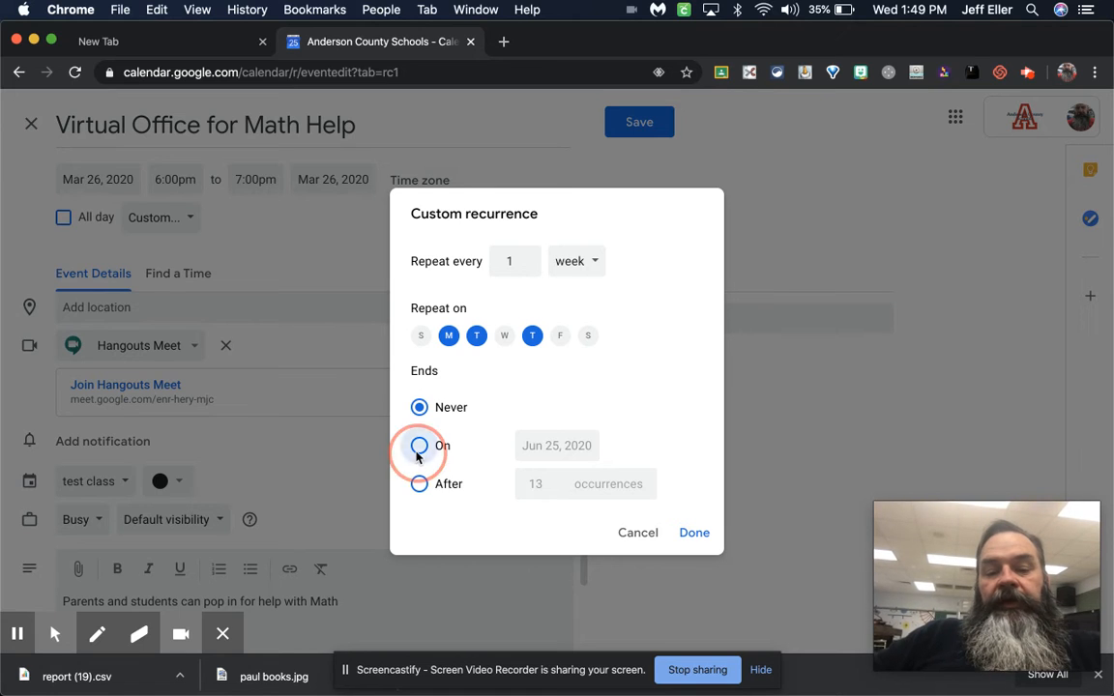
left_click(543, 447)
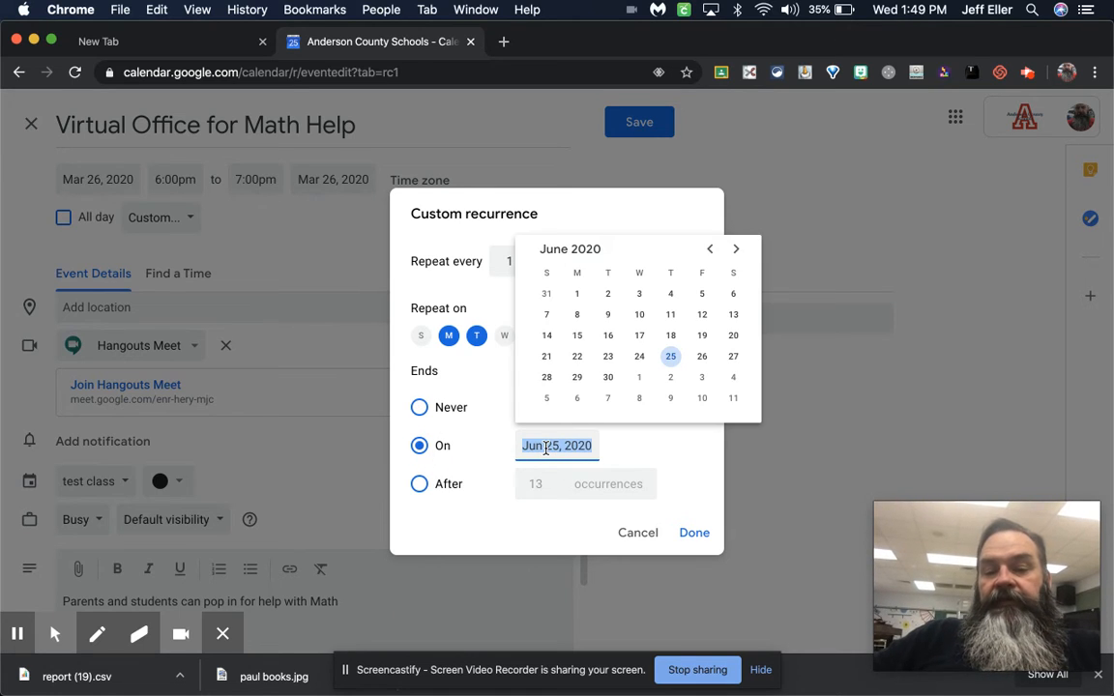
left_click(710, 251)
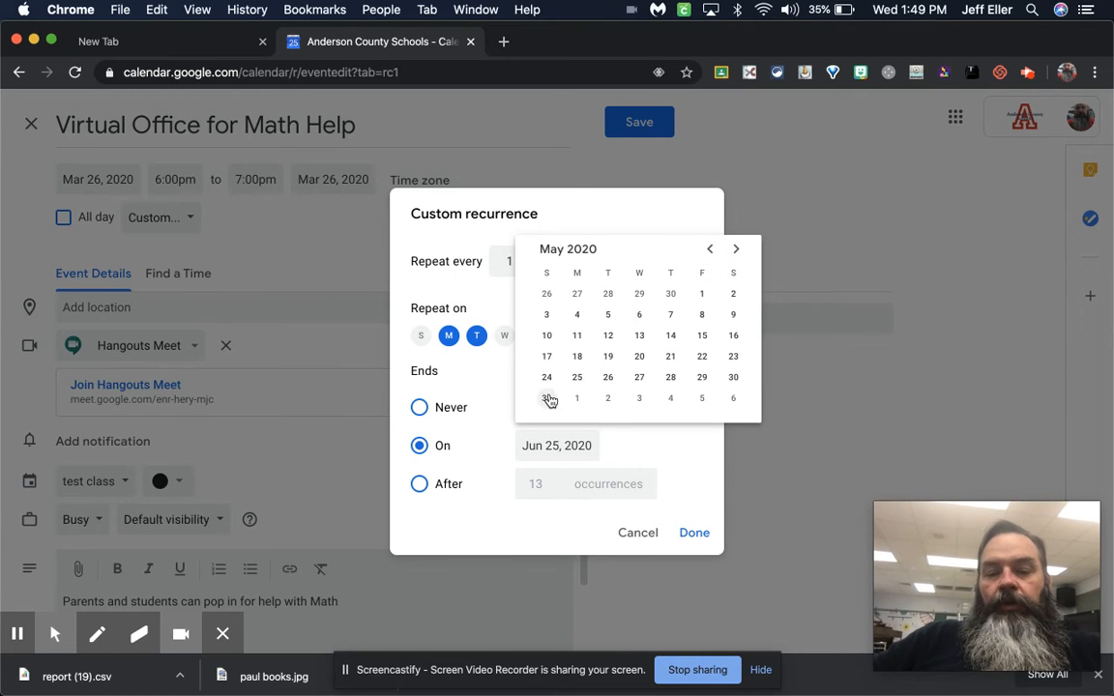
left_click(671, 379)
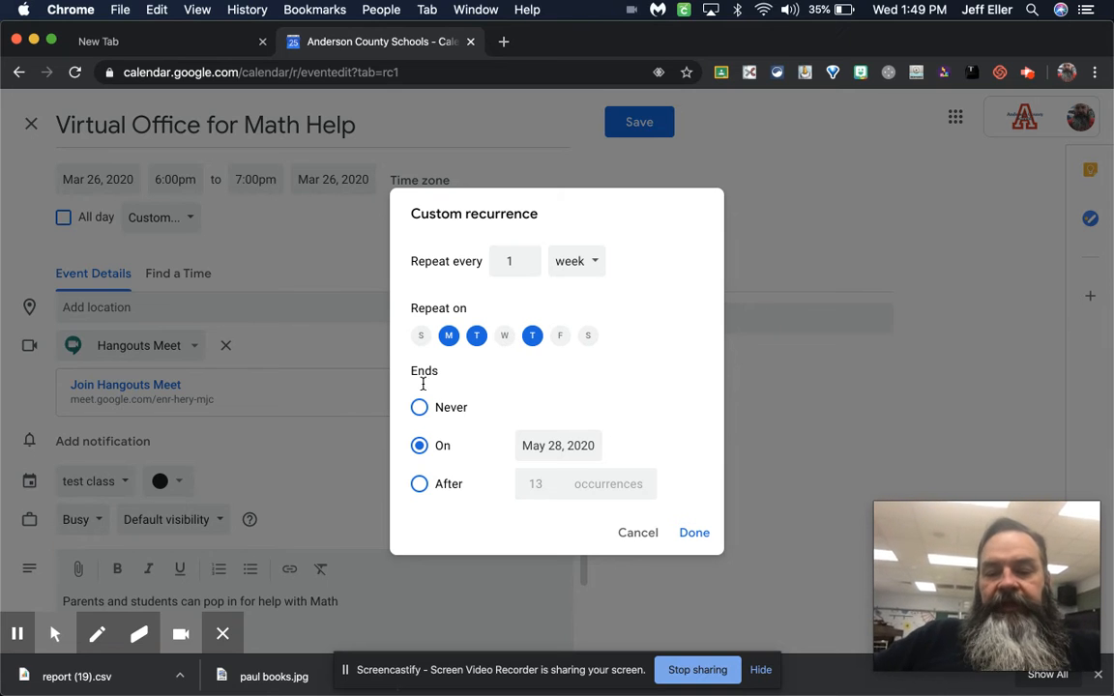
left_click(695, 537)
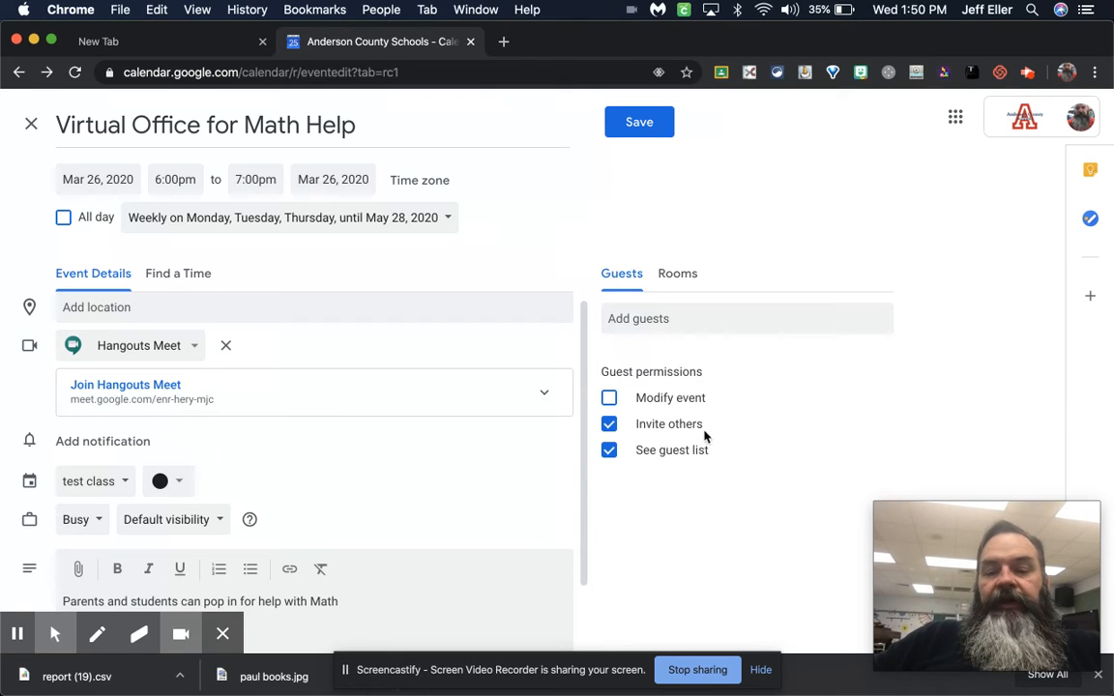
left_click(609, 452)
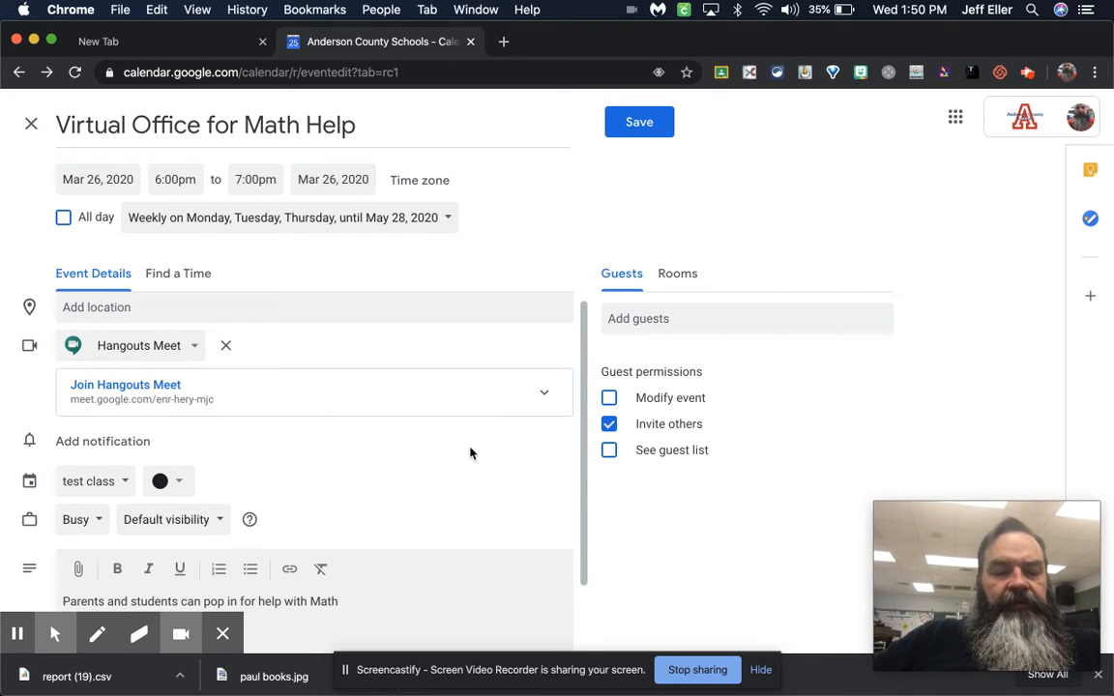
Save the recurring event and advance the calendar to April 2020 to check its occurrences.
scroll(471, 454, "down", 2)
scroll(438, 422, "up", 2)
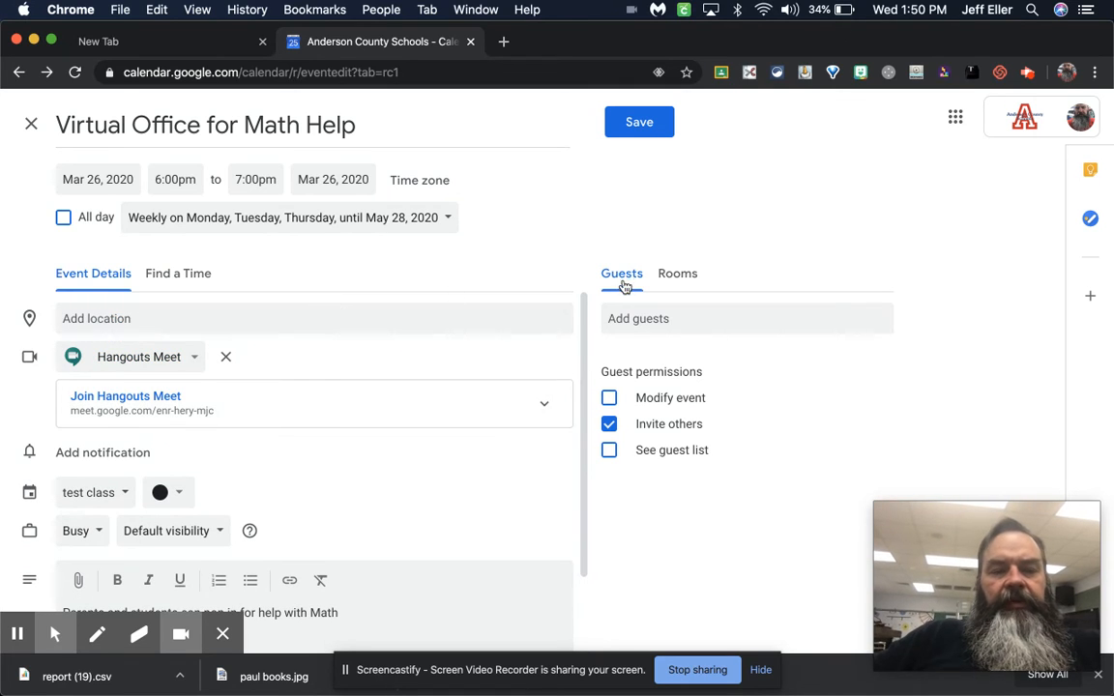
left_click(639, 130)
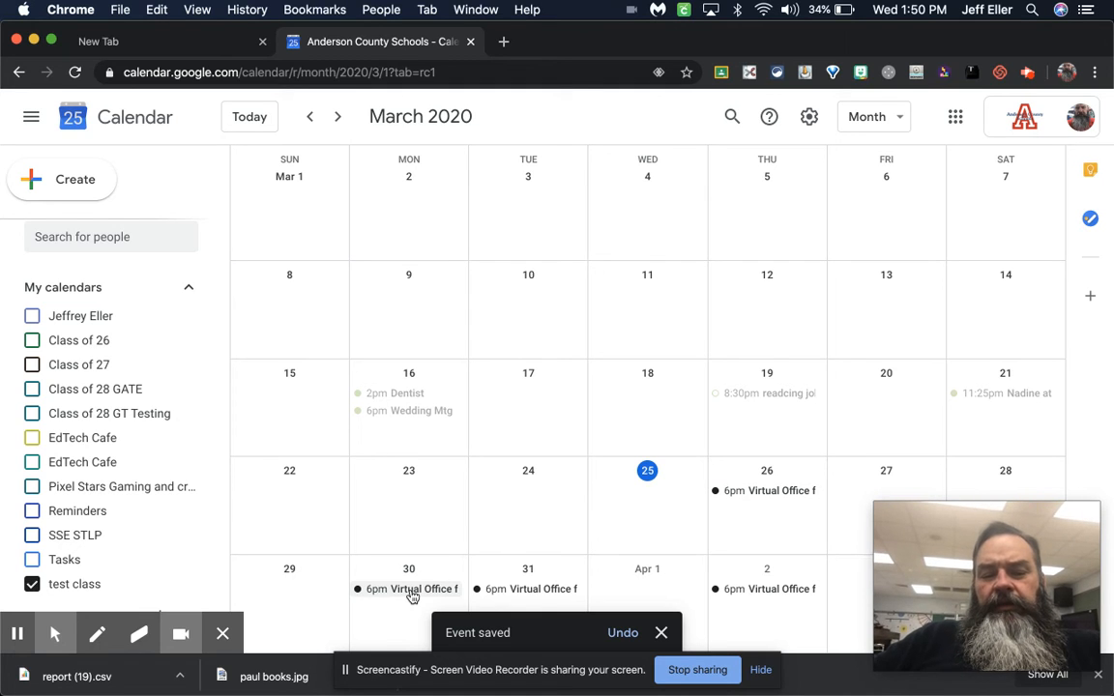
left_click(334, 118)
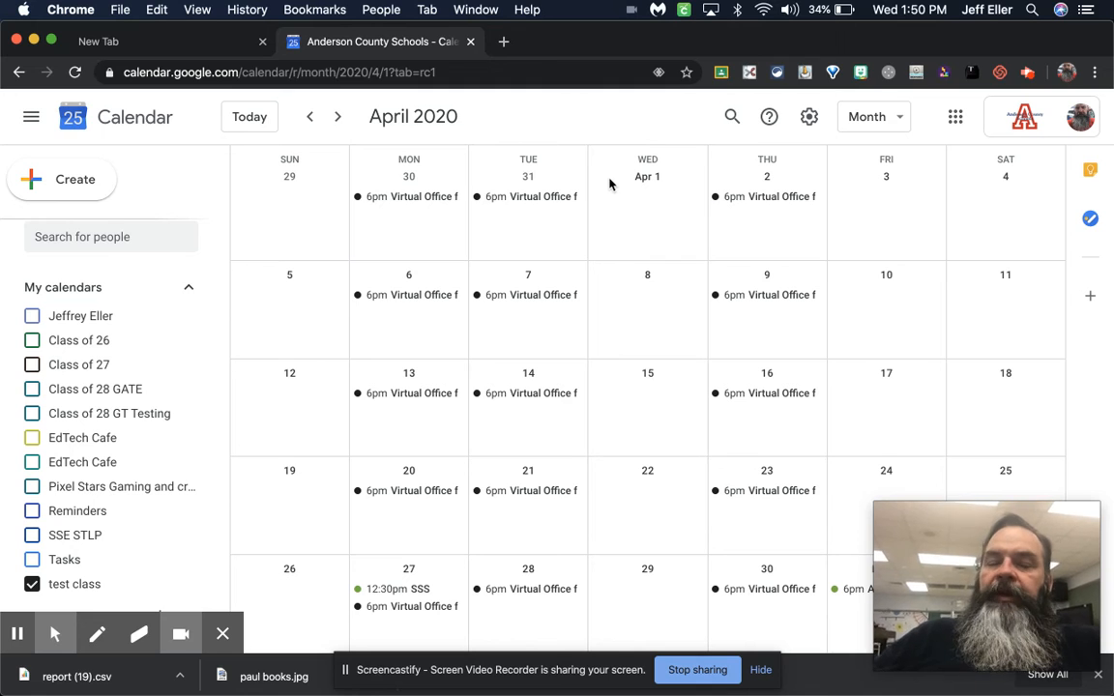
Open the March 30 Virtual Office for Math Help event for editing and add a staff member as a guest.
left_click(404, 199)
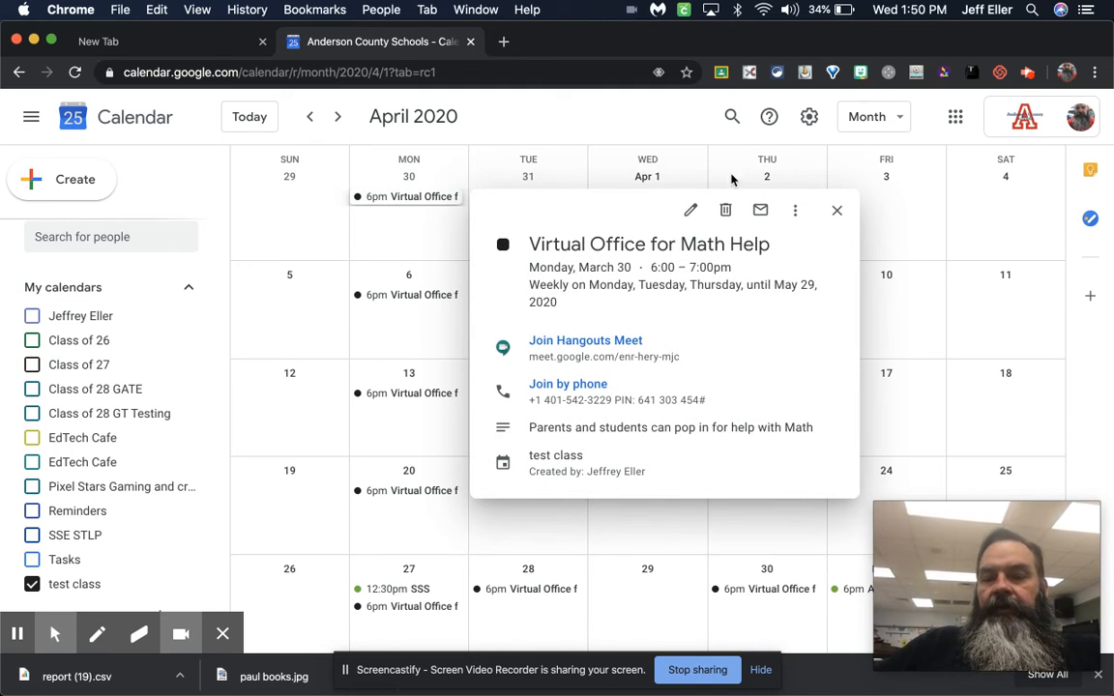
left_click(691, 210)
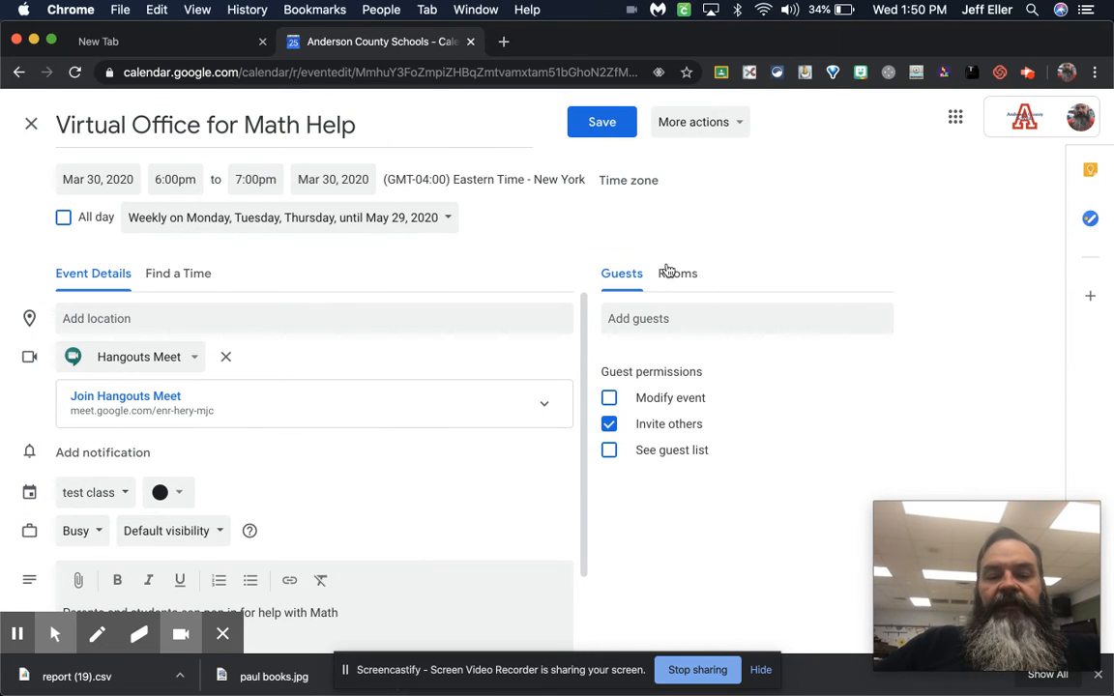
left_click(659, 322)
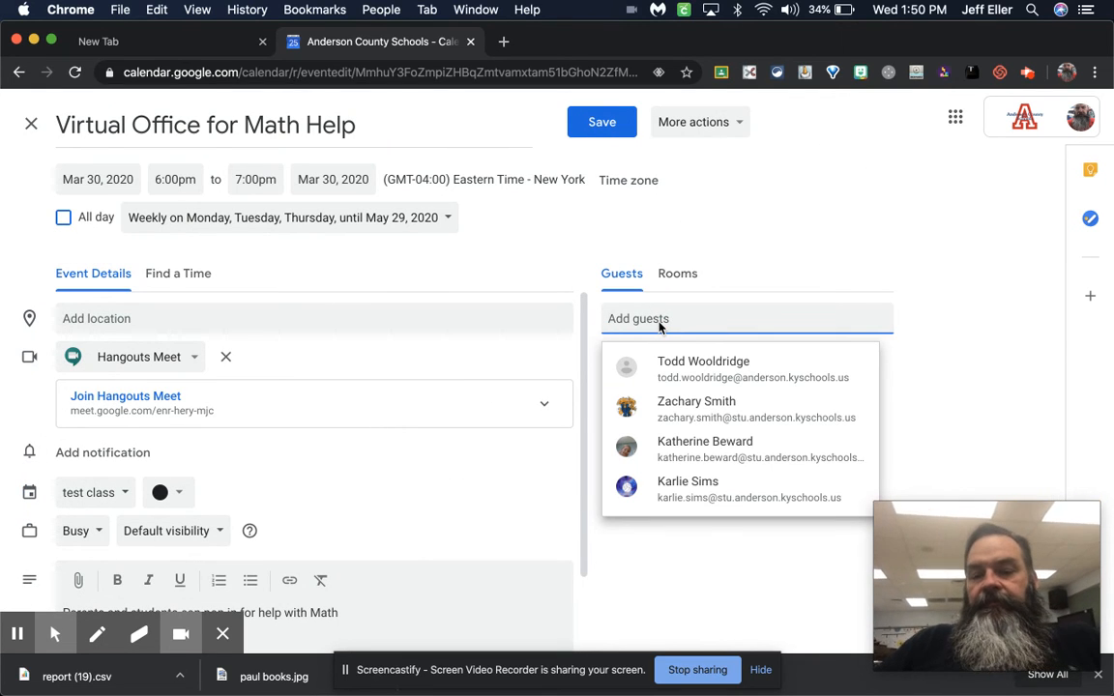
type("reena")
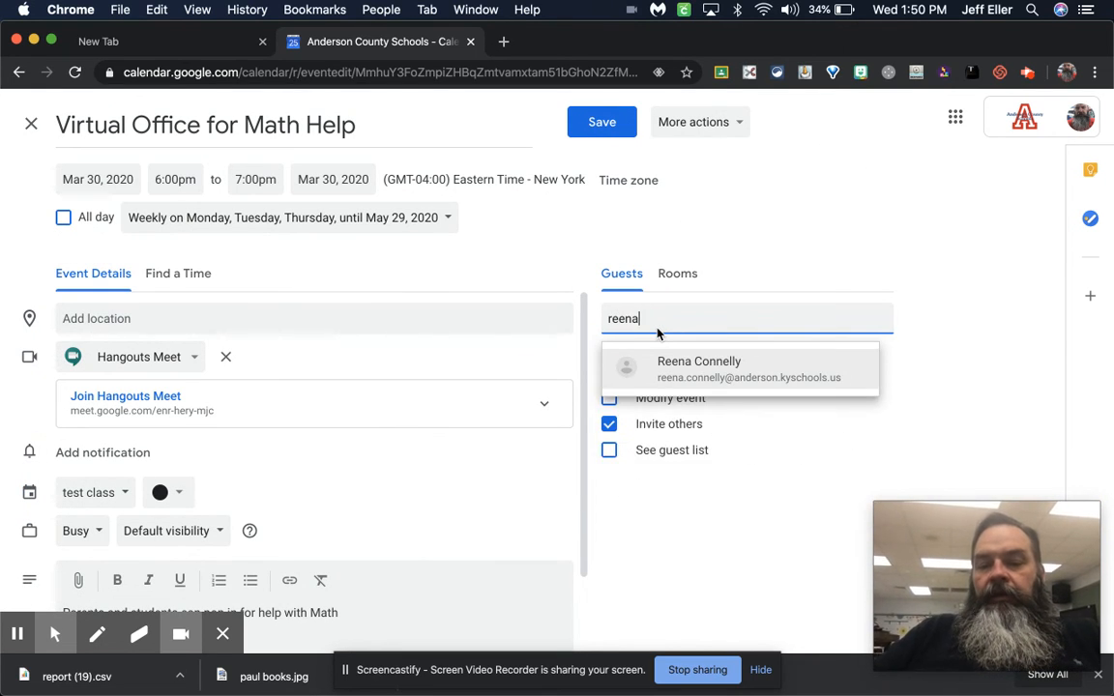
left_click(700, 372)
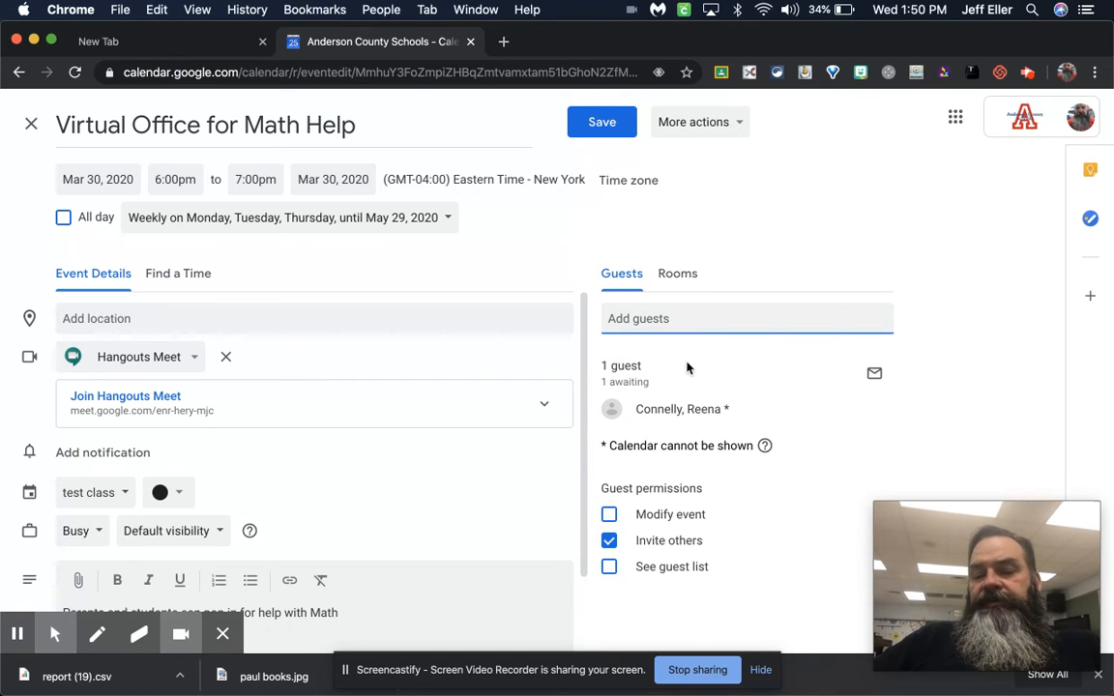
Save the guest change to all events in the series without sending invitation emails.
left_click(608, 124)
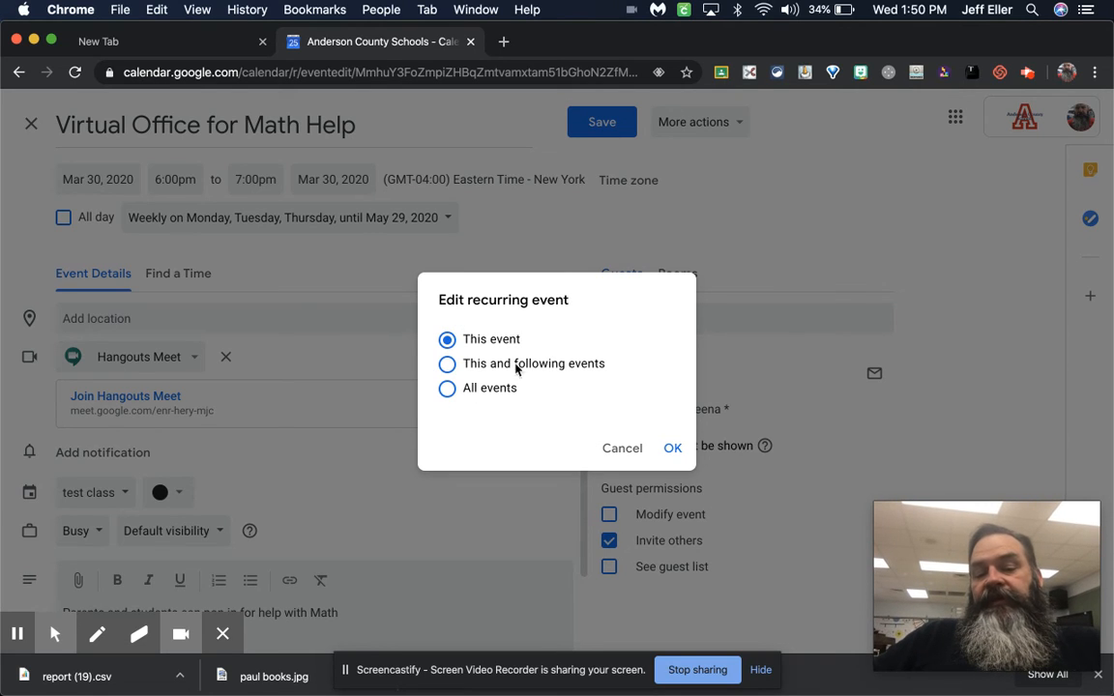
left_click(449, 392)
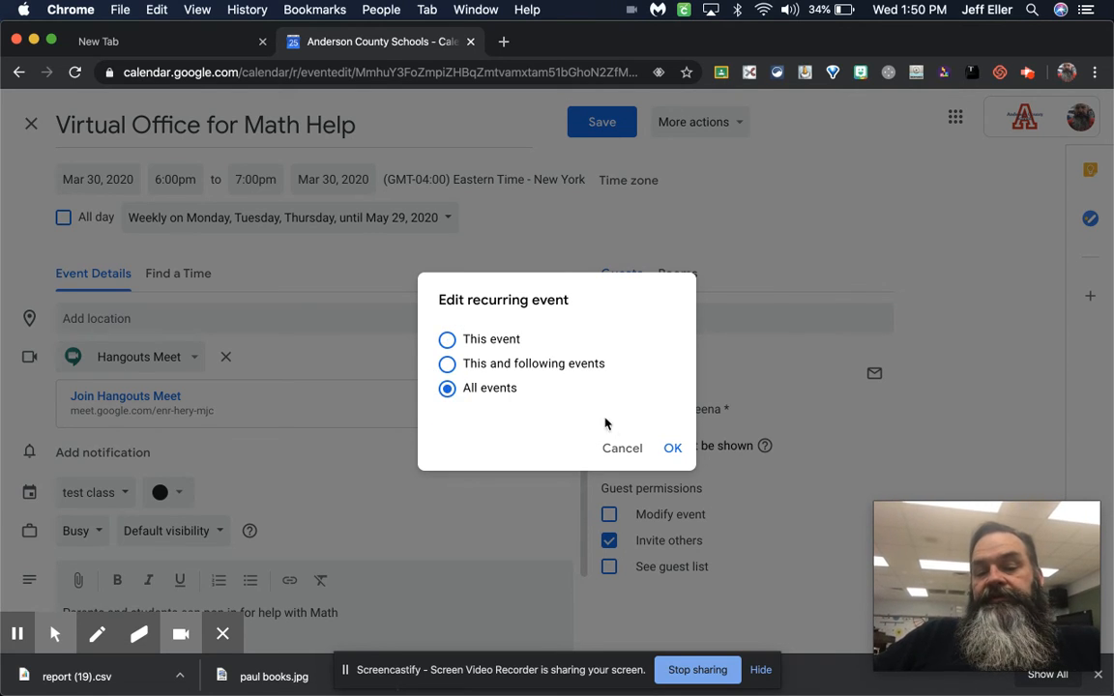
left_click(671, 452)
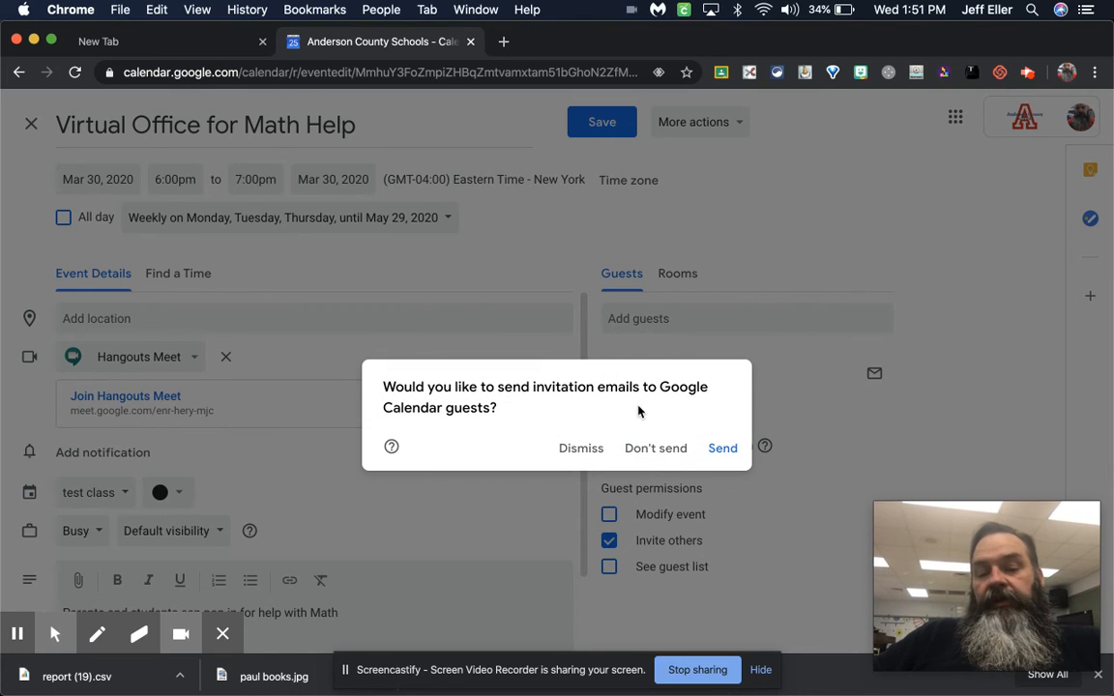
left_click(669, 451)
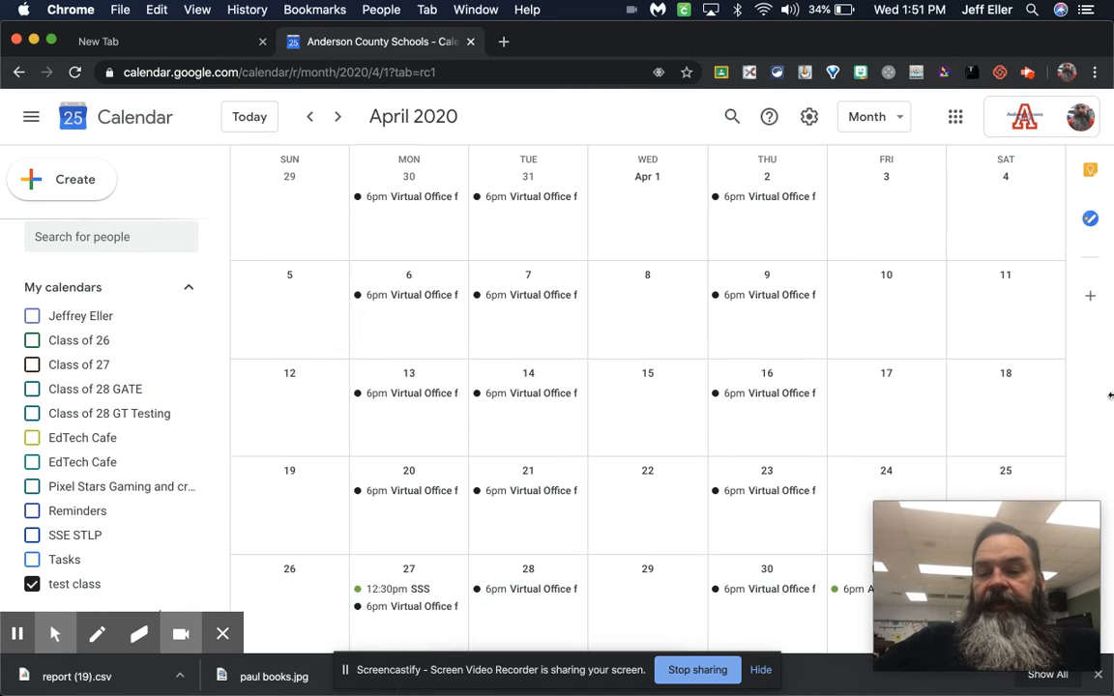